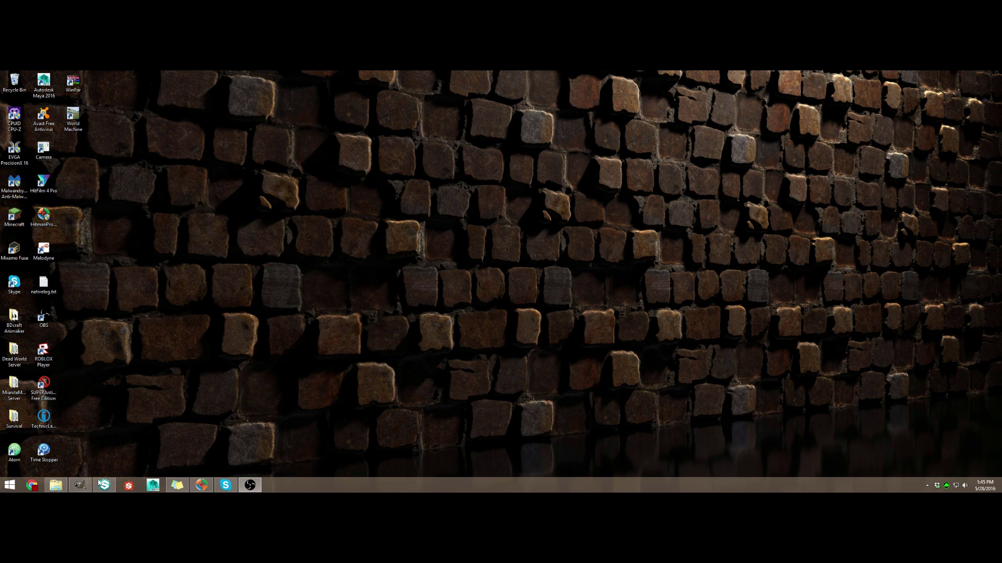
- Orbit the empty placeholder cube to its top and side views, then minimize Bitmap2Material
click(82, 485)
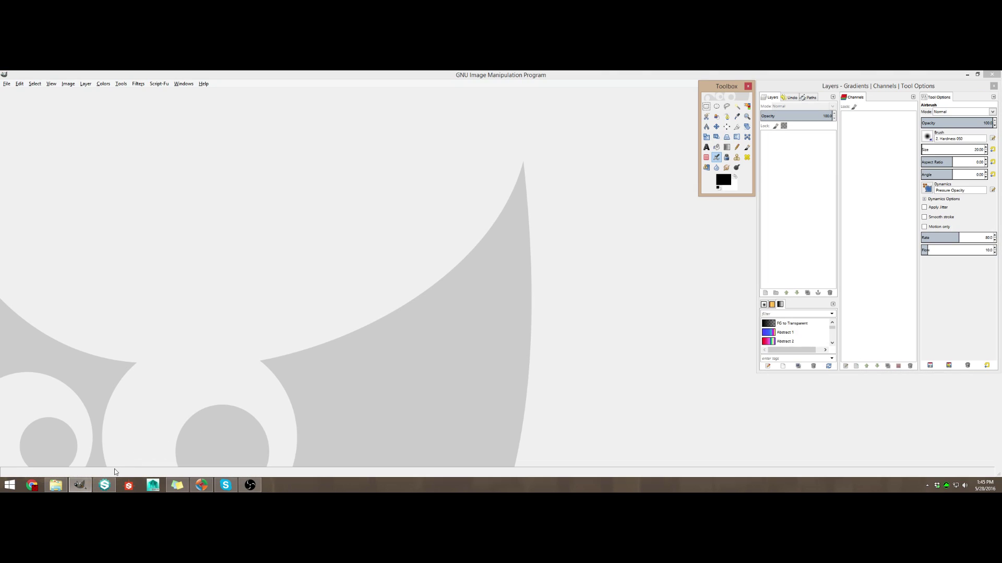
click(115, 481)
click(115, 481)
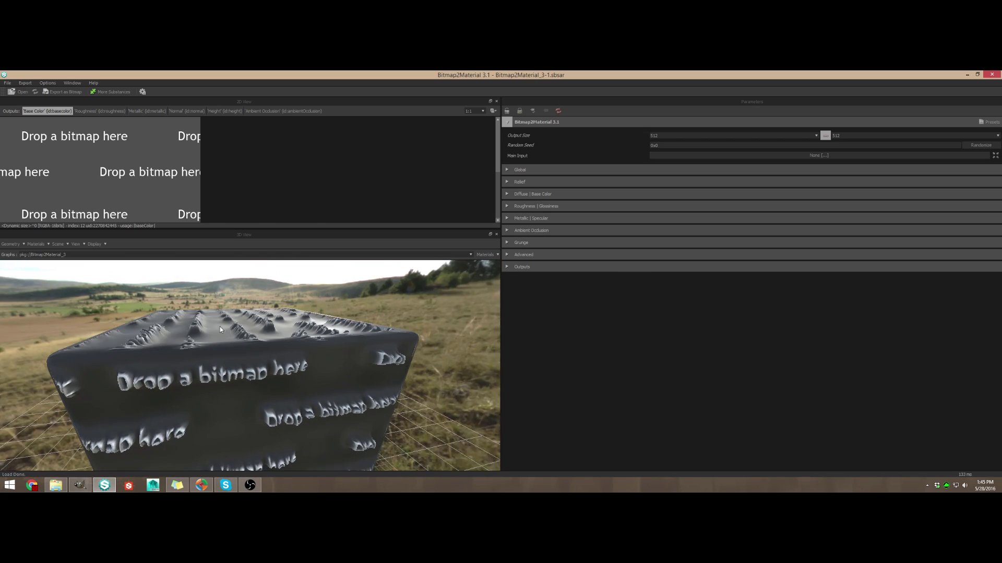
drag(317, 374, 248, 344)
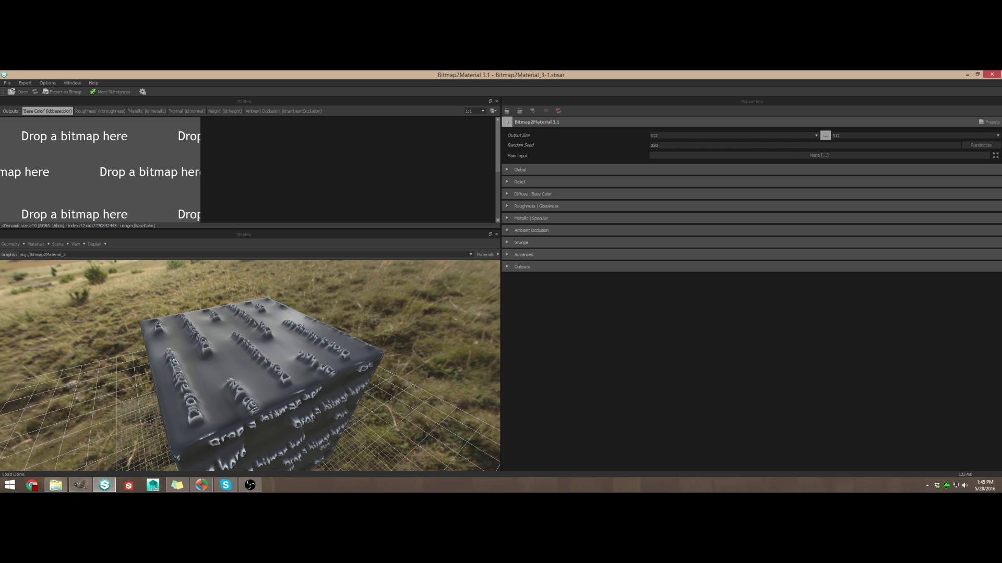
click(83, 488)
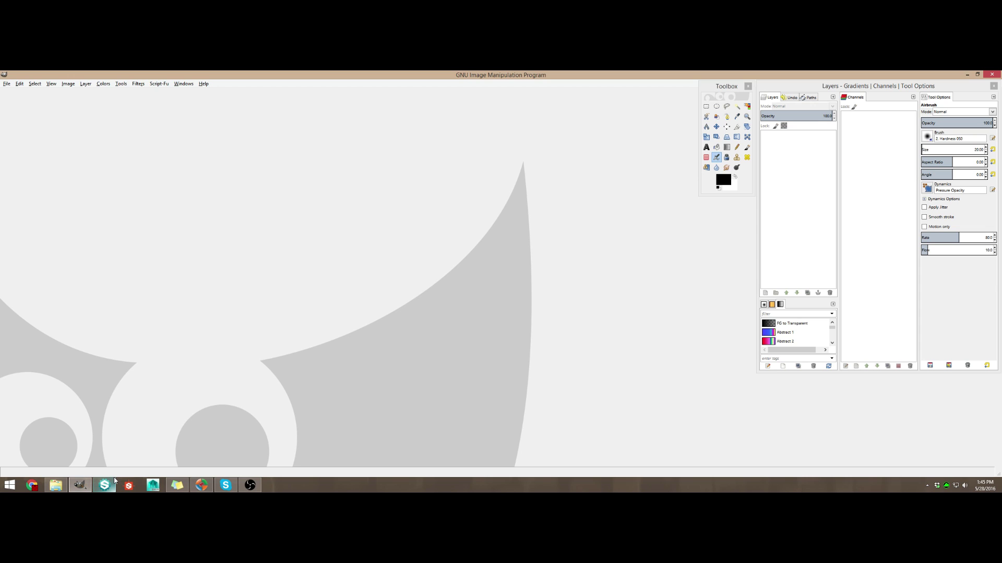
click(104, 485)
mouse_move(287, 330)
mouse_down()
mouse_move(323, 337)
mouse_move(315, 345)
mouse_move(280, 317)
mouse_up()
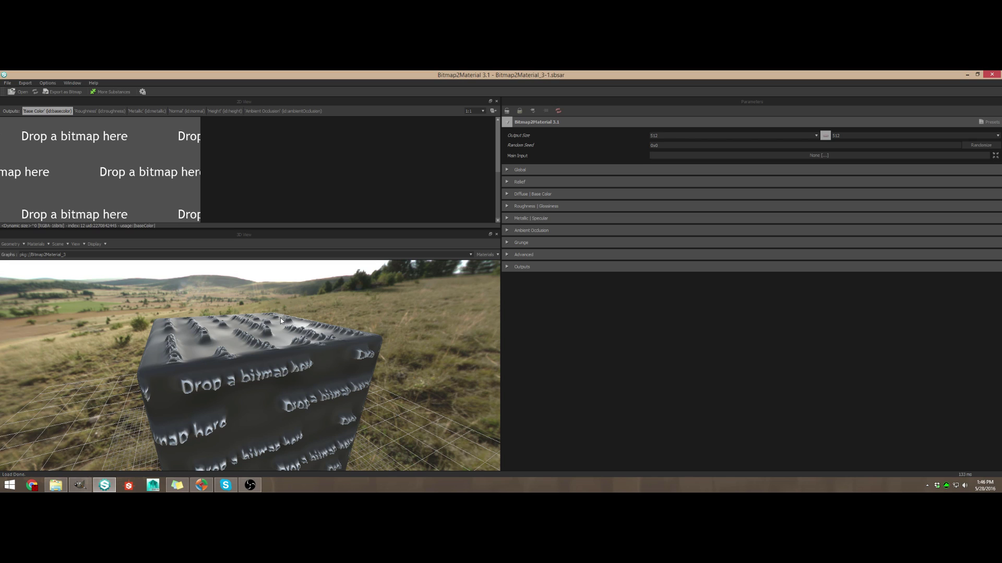
drag(281, 318, 248, 366)
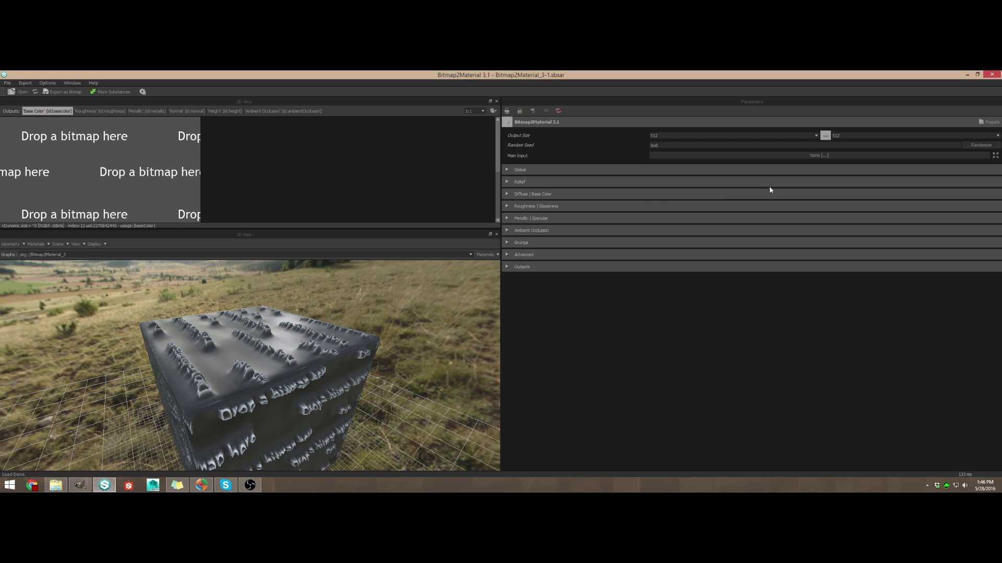
click(967, 75)
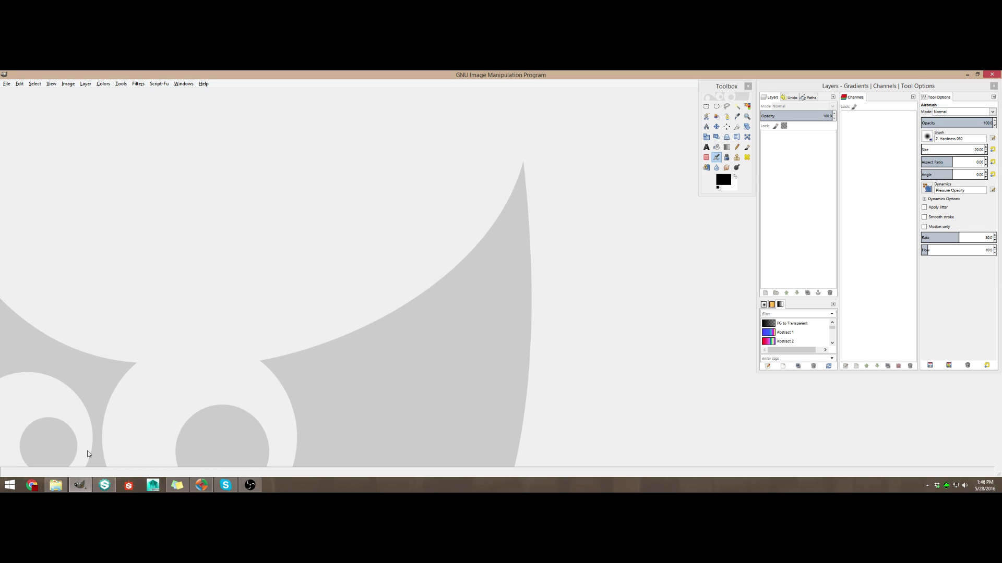
- Drop tes.png onto the 2D view as the Main Input and orbit the resulting rocky cube
click(105, 486)
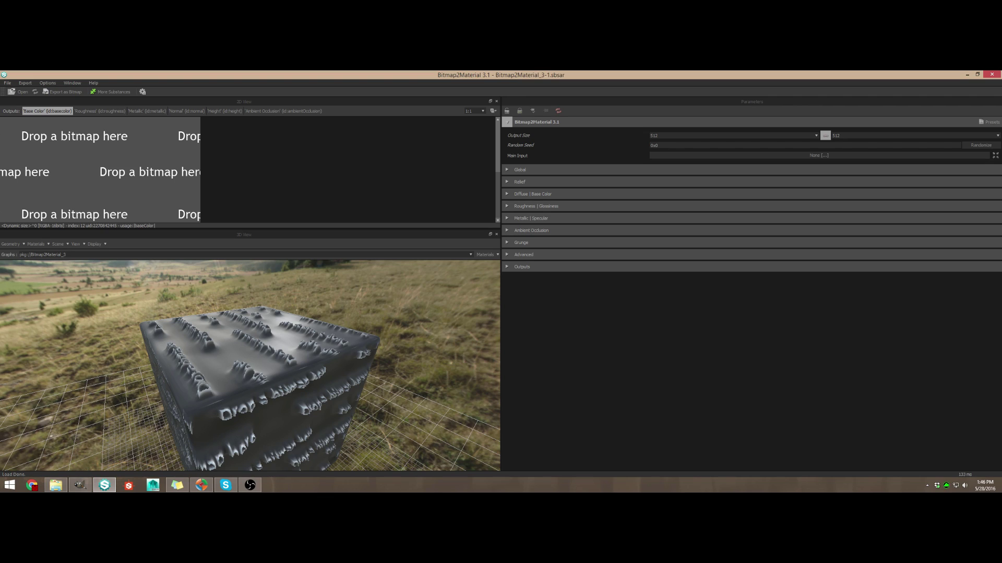
drag(1001, 271, 305, 151)
click(341, 162)
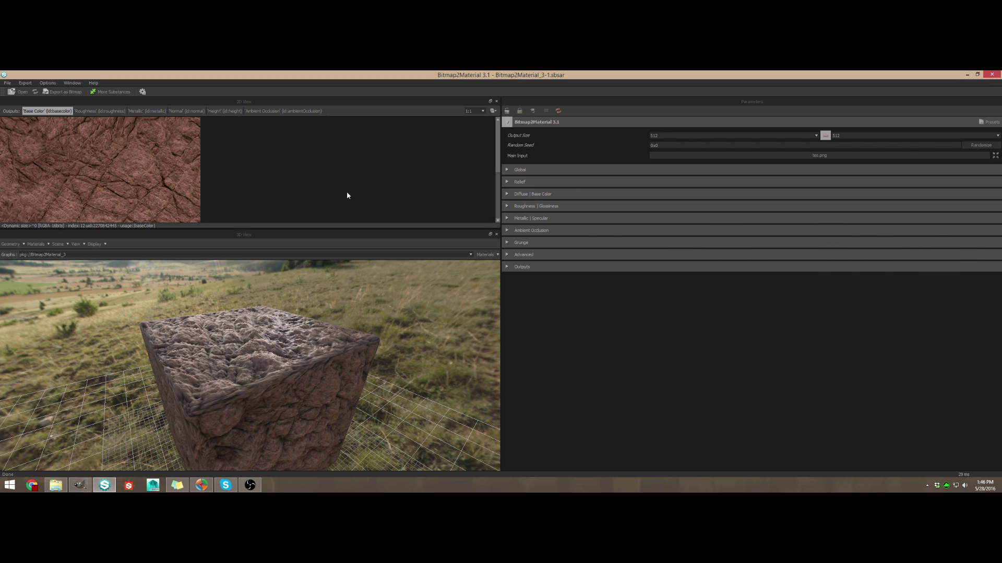
drag(280, 348, 195, 295)
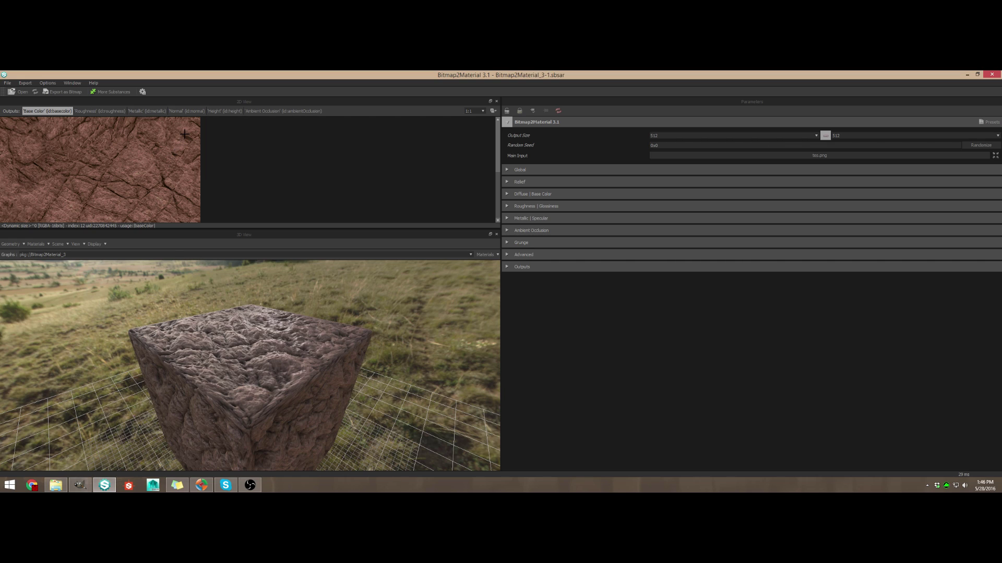
- Compare the height and normal maps in the 2D view, ending on the normal map
click(187, 111)
click(217, 114)
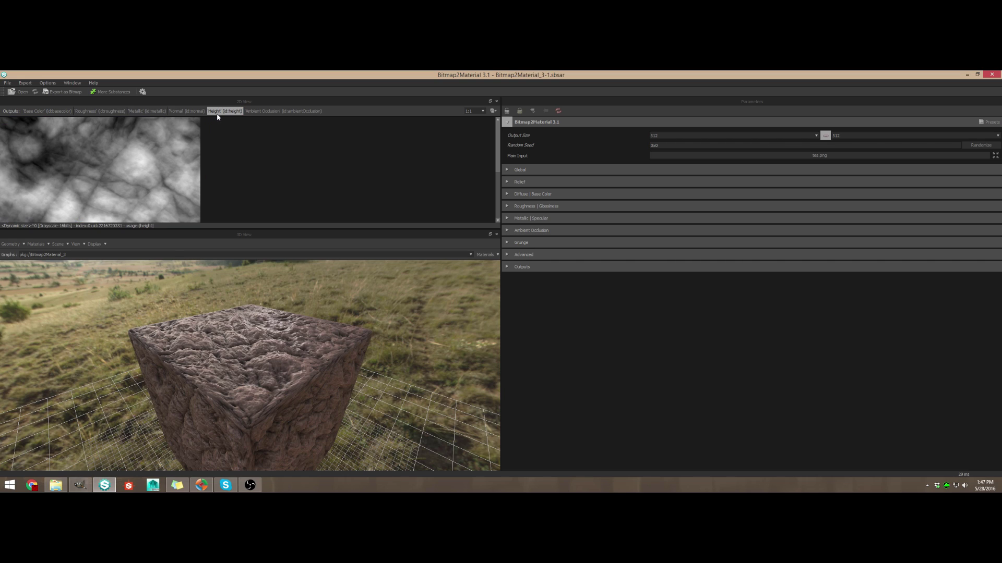
click(188, 111)
click(220, 113)
click(188, 112)
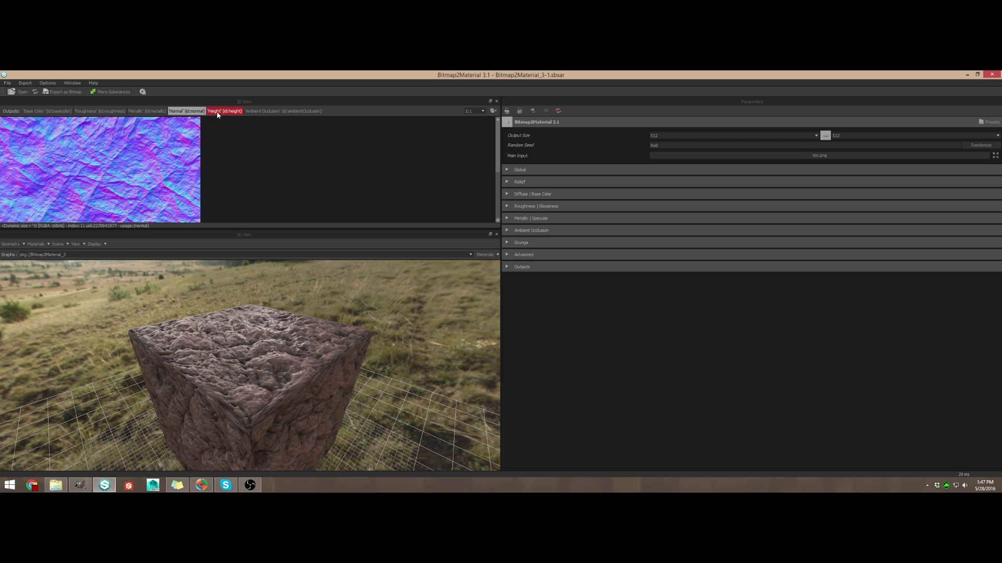
click(217, 113)
click(188, 112)
- In the Relief settings, set Normal Intensity to 16
click(543, 185)
click(560, 171)
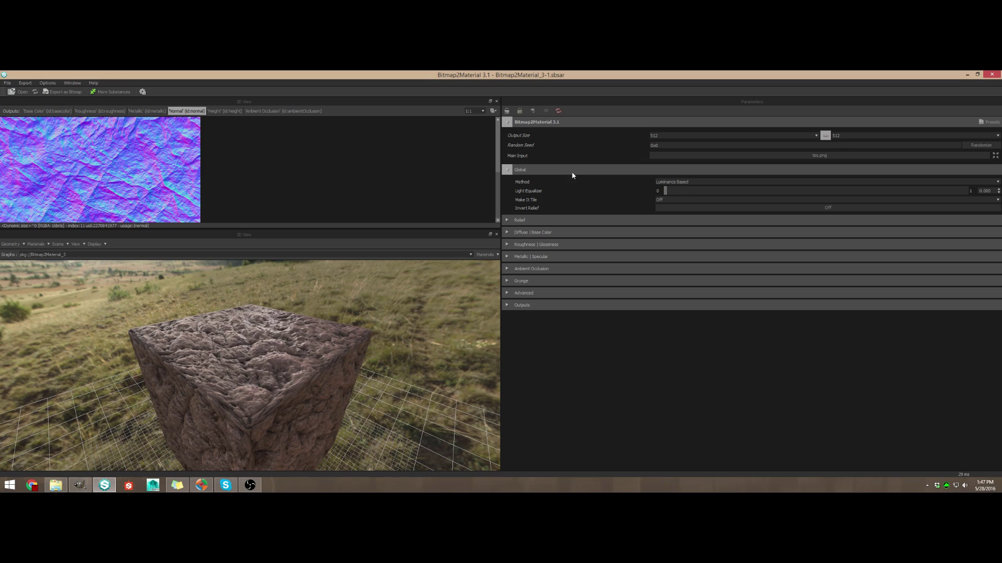
click(542, 172)
click(537, 183)
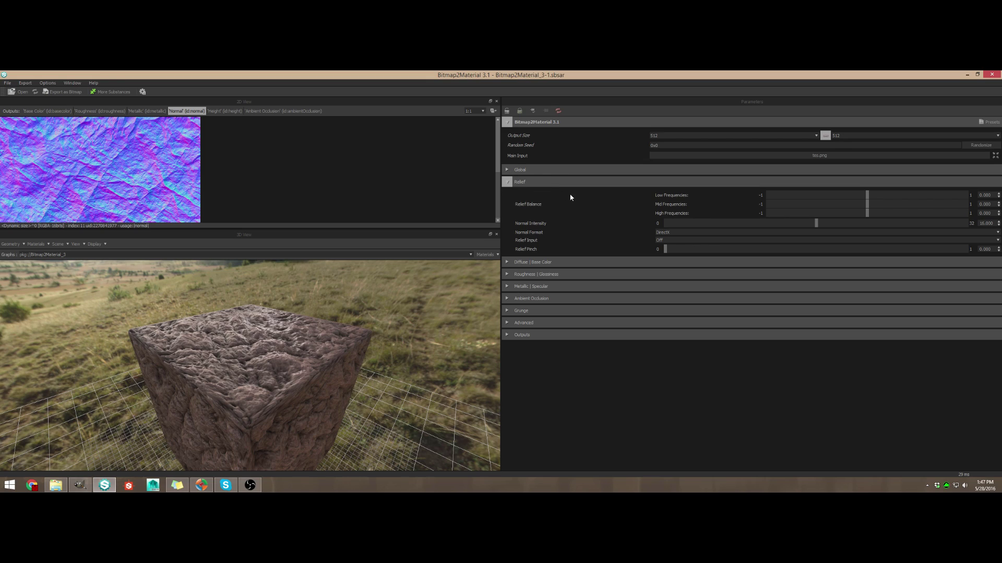
drag(816, 223, 619, 214)
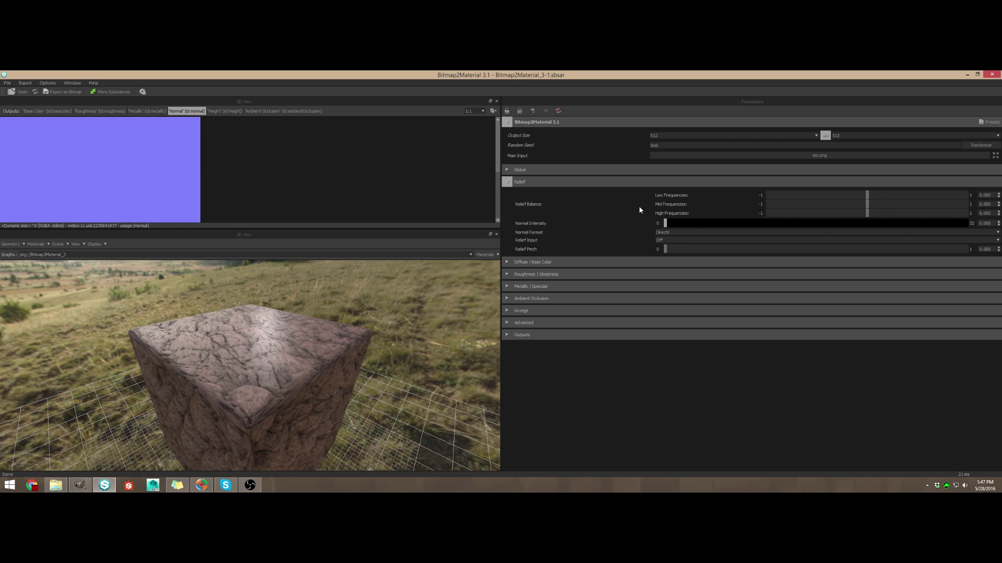
click(700, 223)
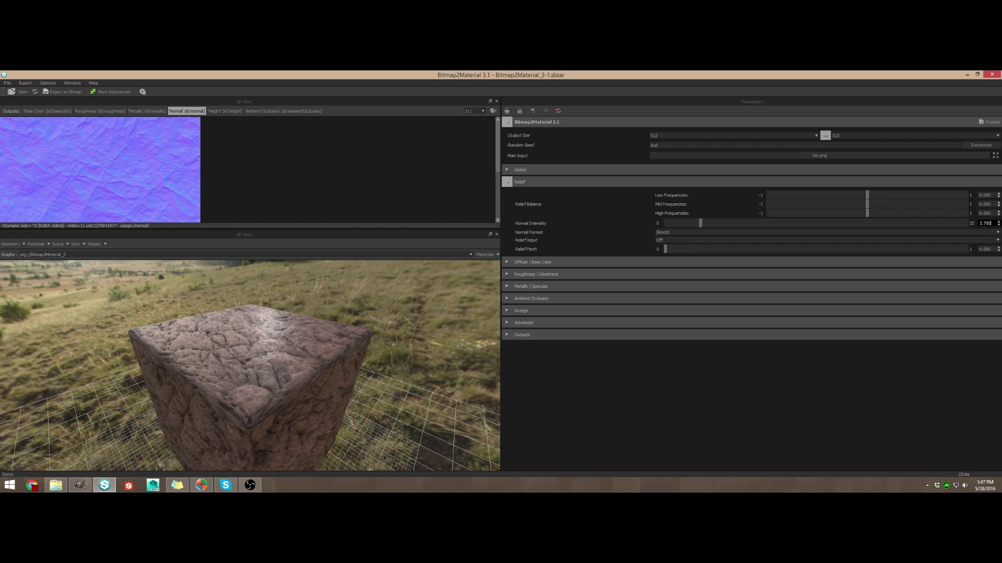
key(shift+Home)
text(16)
key(Return)
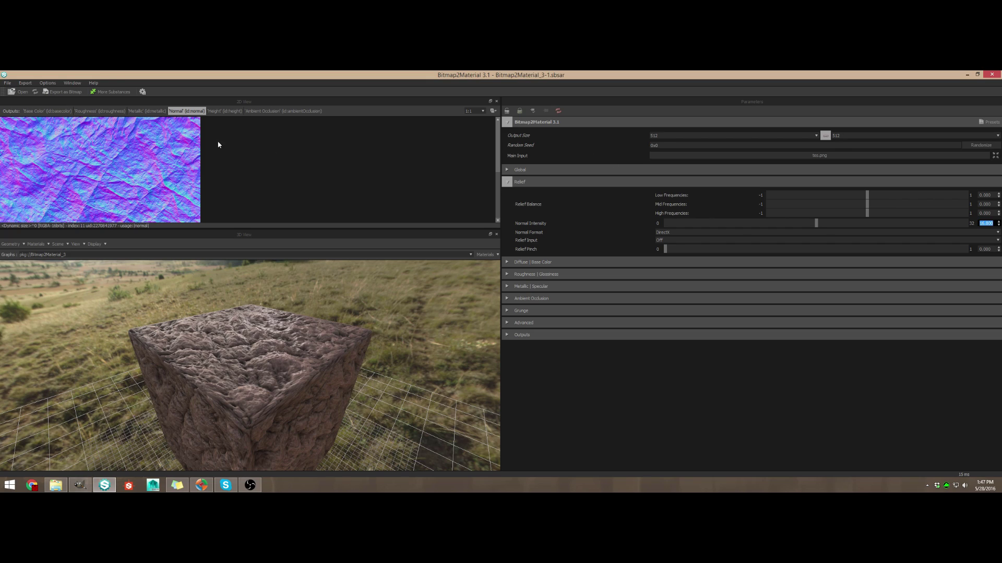
- Save the normal map as tes_n.png in the Dropbox Pulchra PurePBR folder
right_click(125, 154)
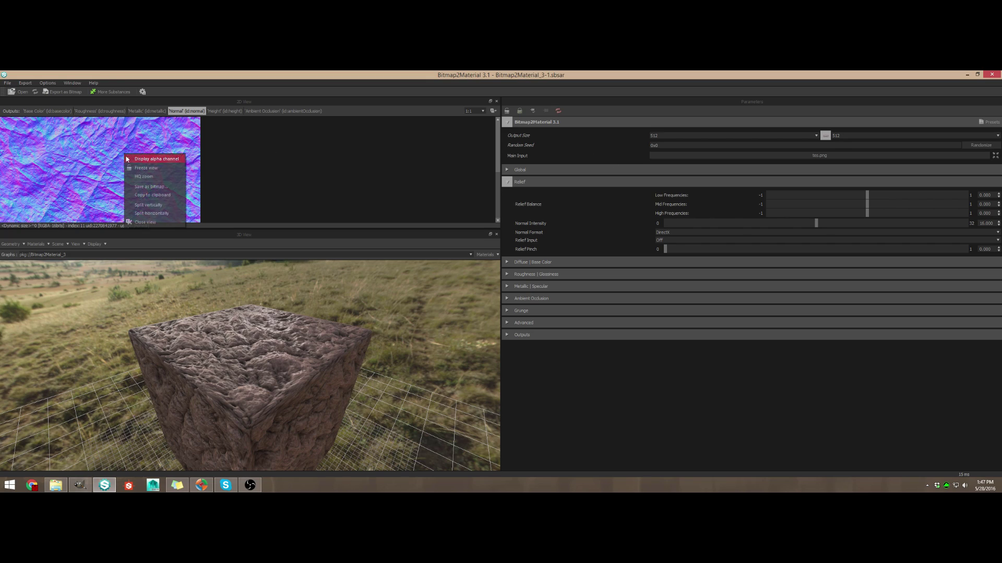
click(151, 186)
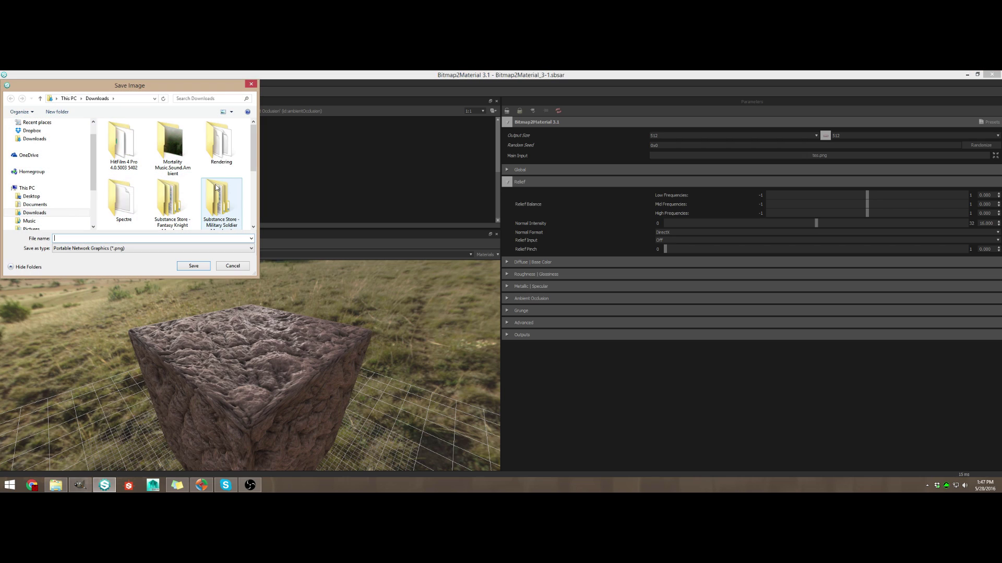
click(61, 131)
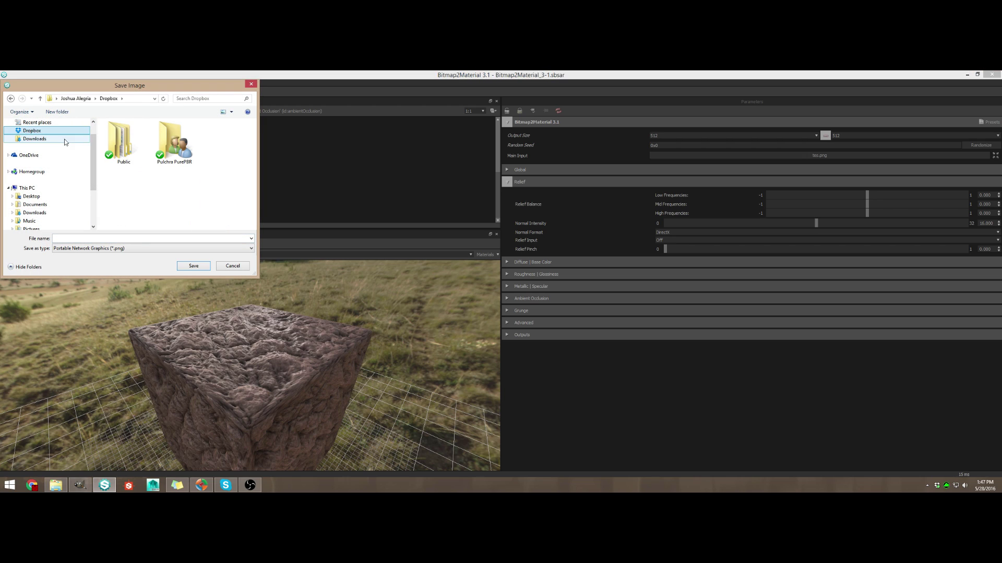
double_click(168, 139)
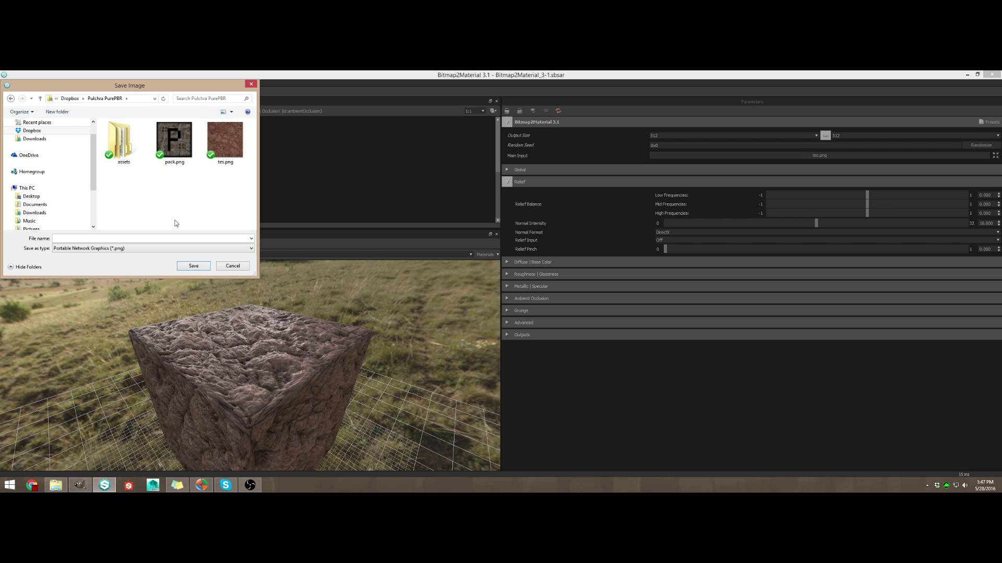
click(224, 141)
double_click(60, 238)
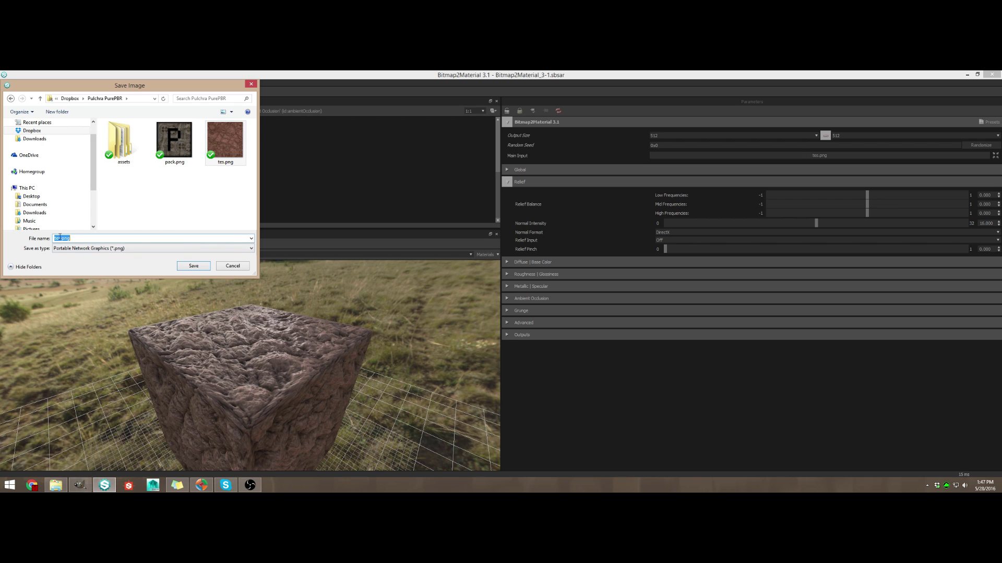
click(60, 238)
text(t)
key(Return)
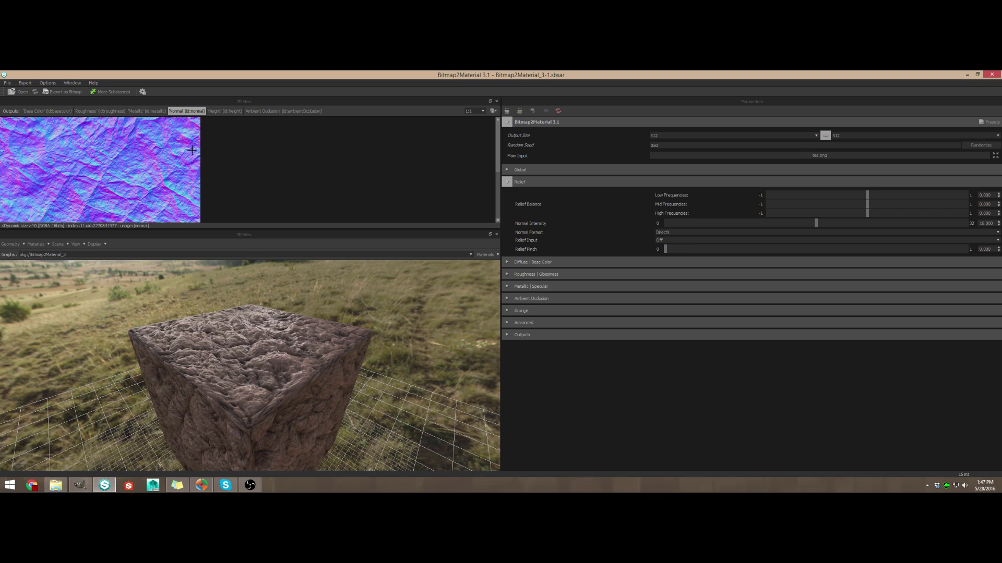
- Save the height map as tes_h.png in the same folder, then show the Normal output
click(220, 111)
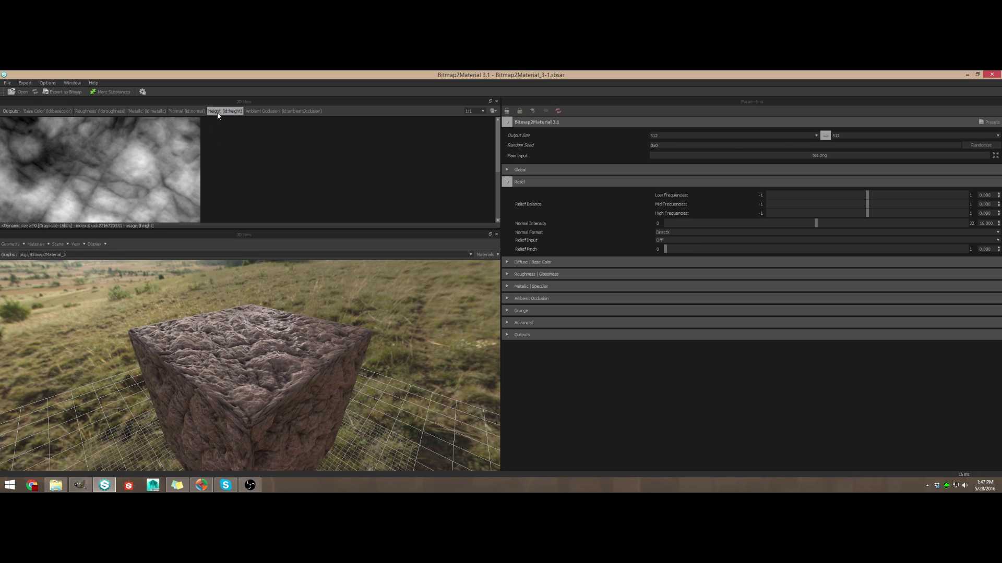
right_click(136, 153)
click(158, 185)
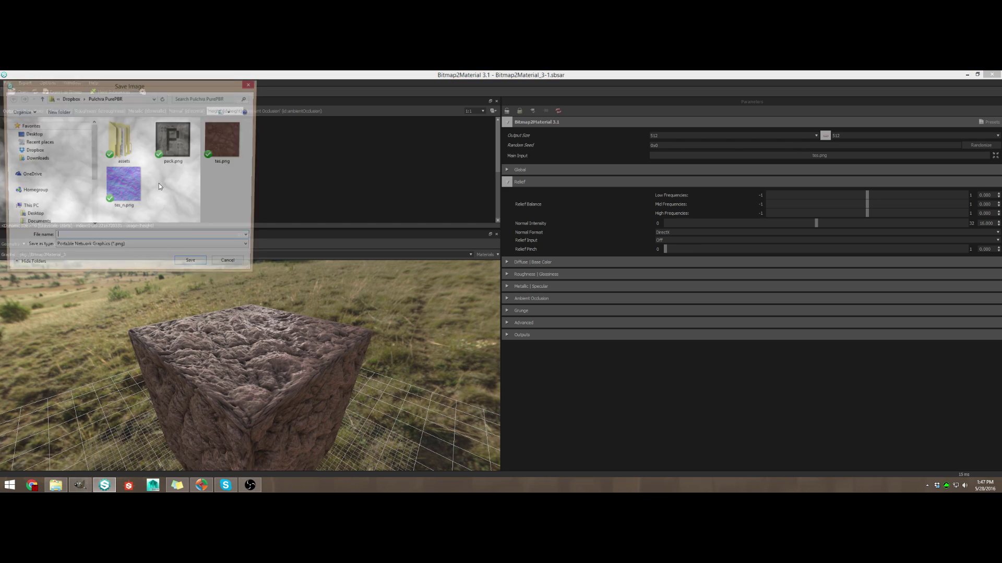
click(123, 186)
click(63, 240)
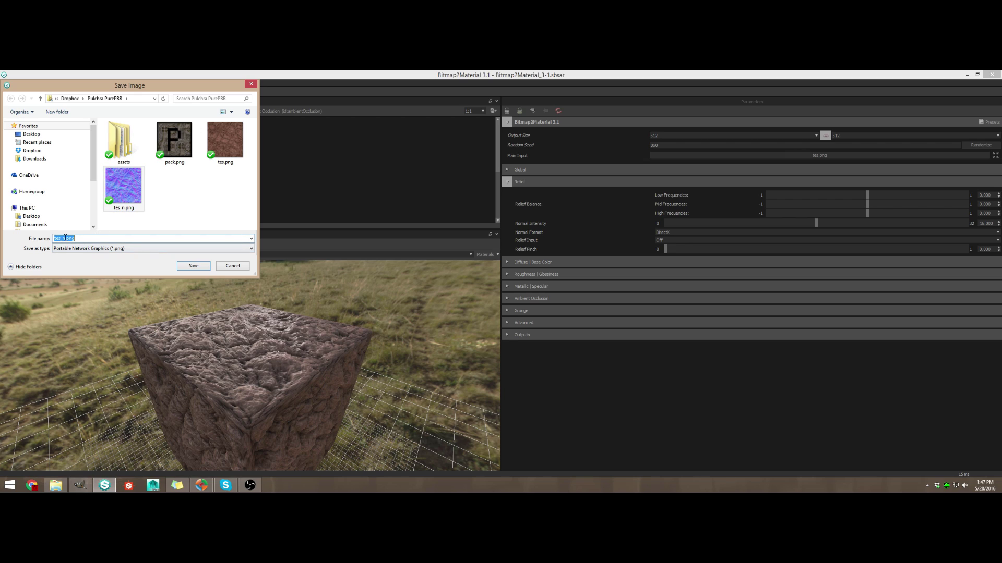
click(64, 239)
key(Return)
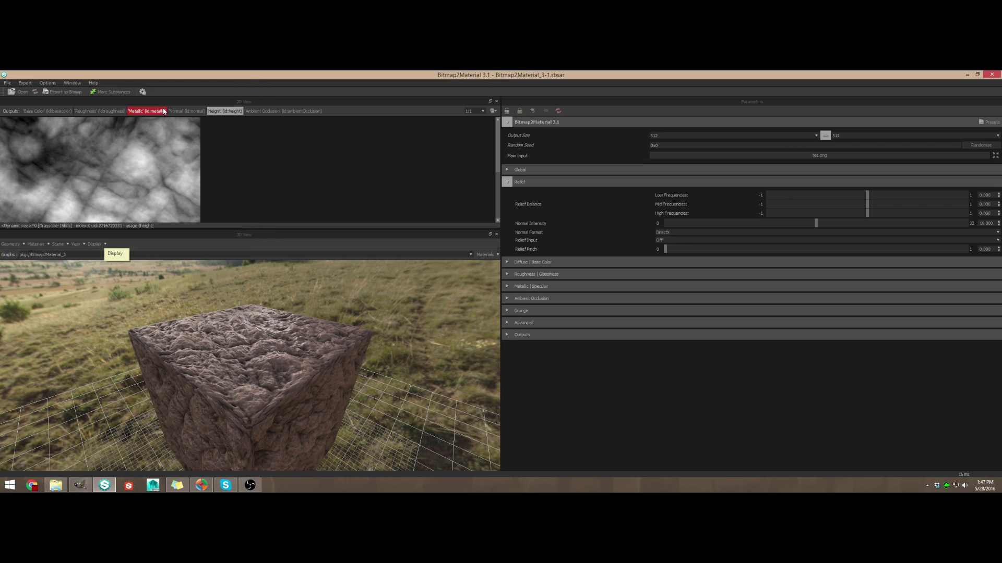
click(188, 112)
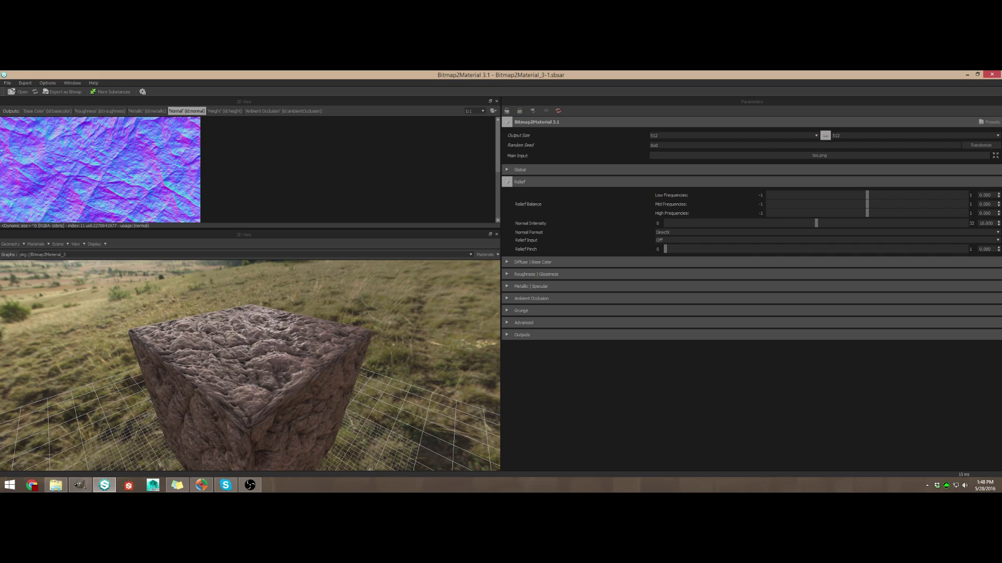
- Minimize Bitmap2Material to reveal the 512×512 tes_n.png normal map in GIMP
click(967, 76)
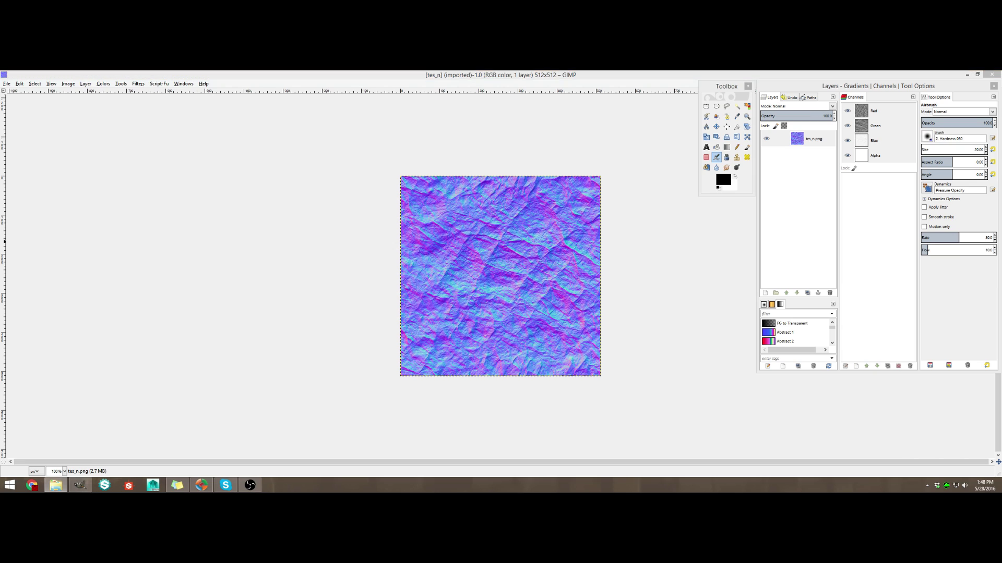
- Drop tes_h.png onto the canvas as a new layer and bring up the Layers panel
drag(527, 233, 528, 234)
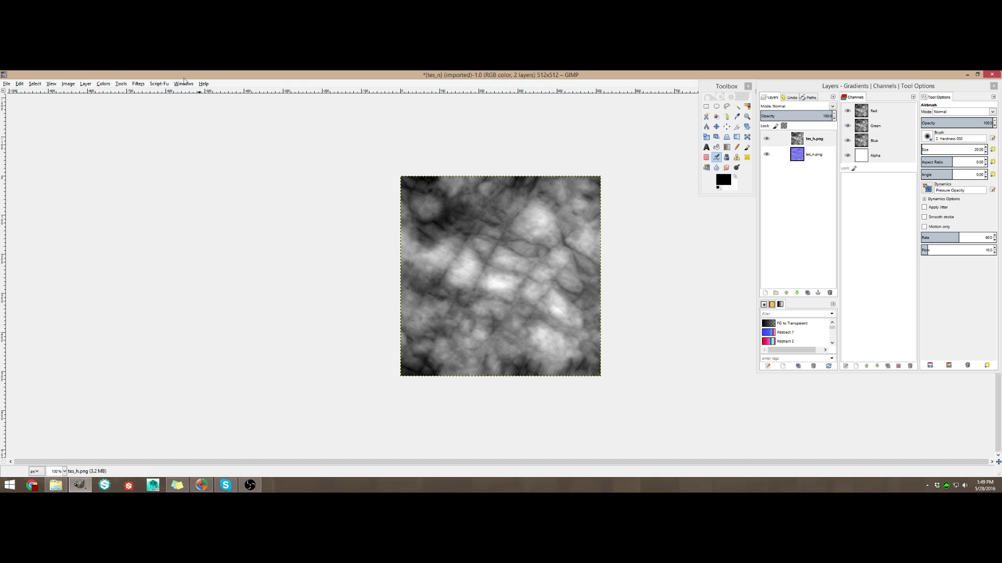
click(183, 84)
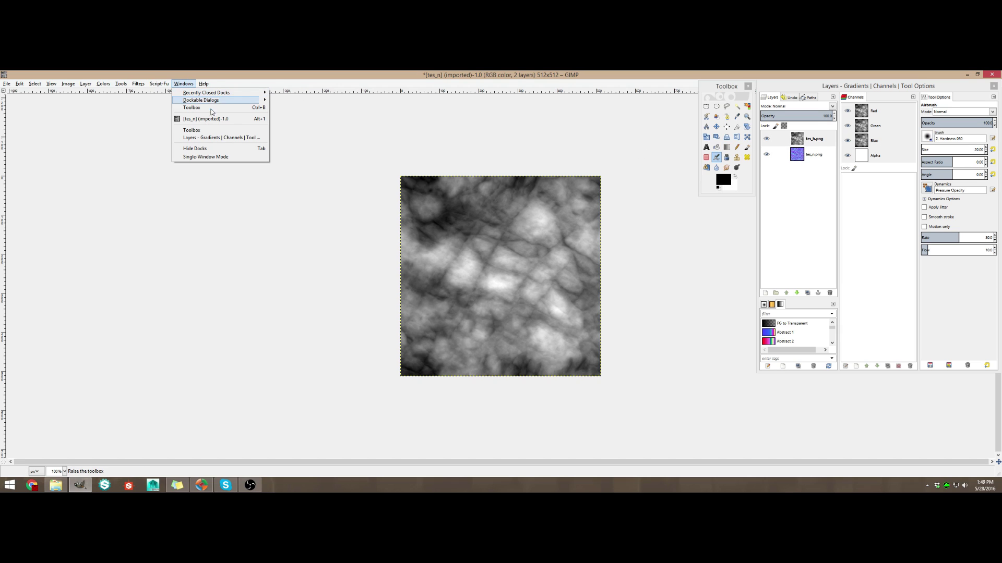
mouse_move(225, 104)
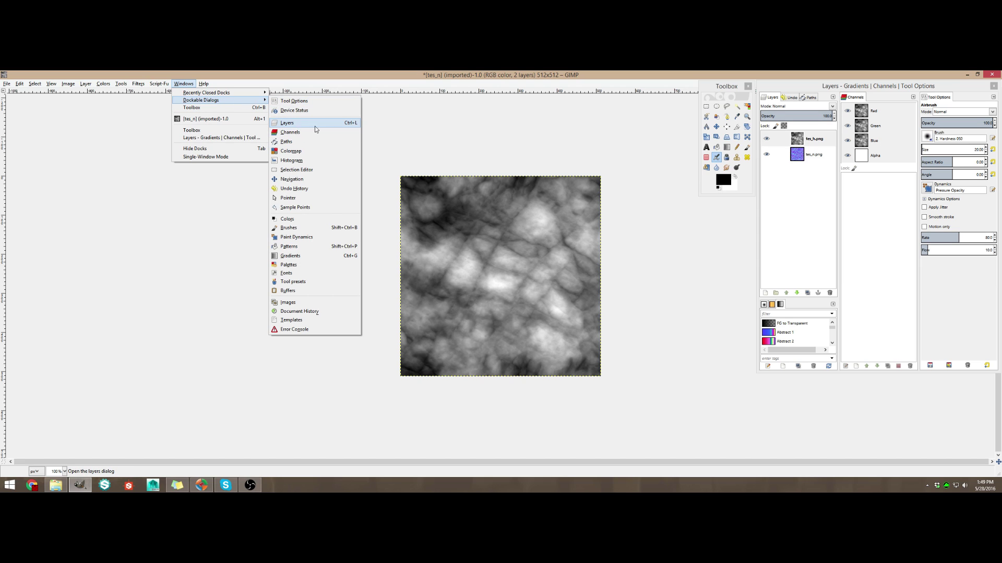
click(783, 175)
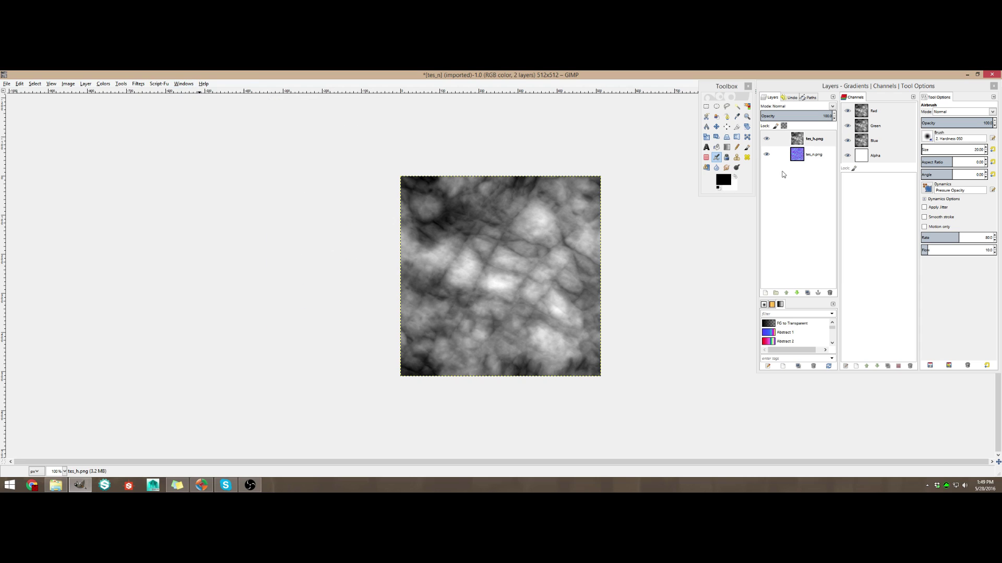
- Select the tes_n.png layer in the Layers panel and open the Layer menu
click(811, 154)
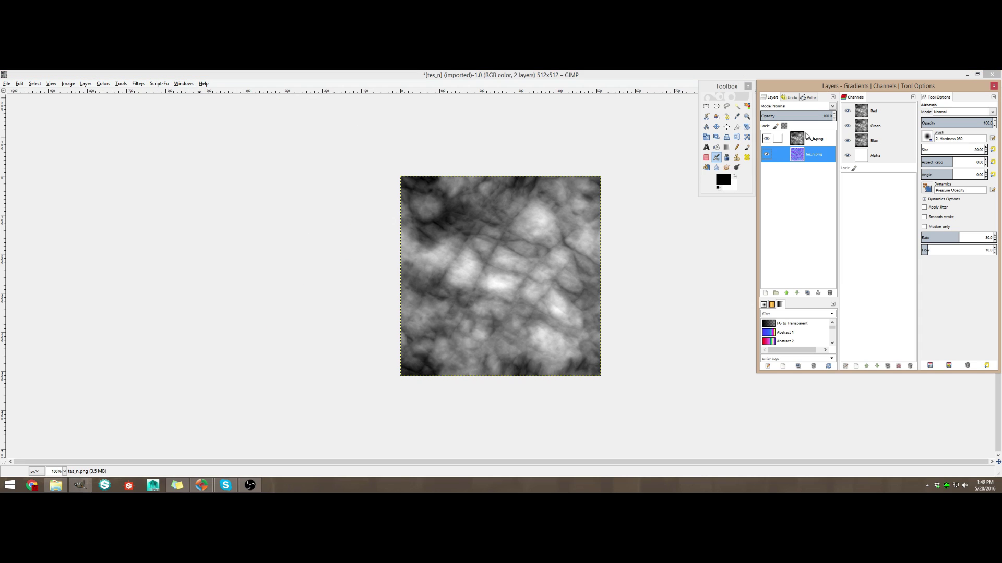
click(814, 140)
click(806, 155)
click(85, 85)
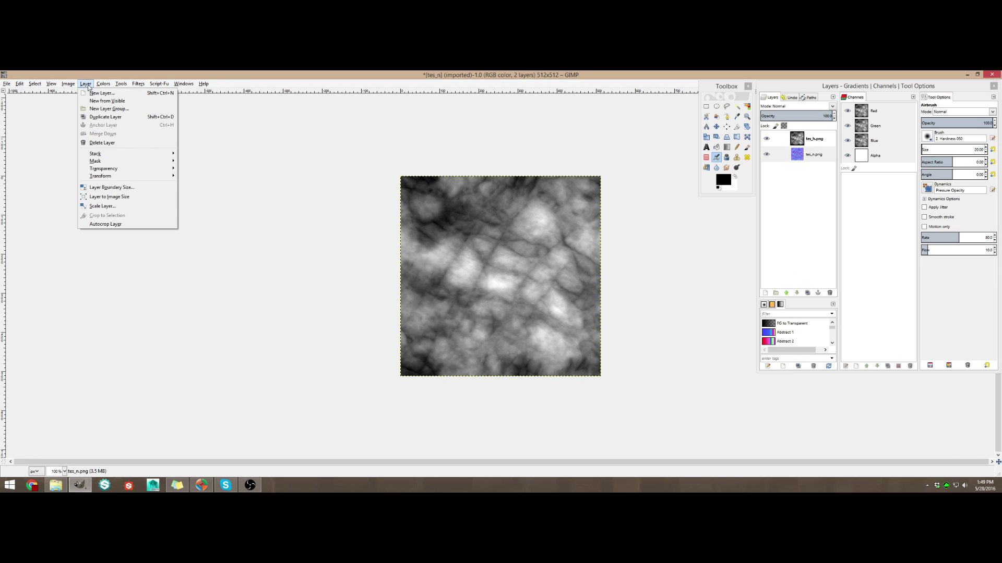
- Add a layer mask to tes_n.png using Transfer layer's alpha channel, then select tes_h.png
mouse_move(106, 164)
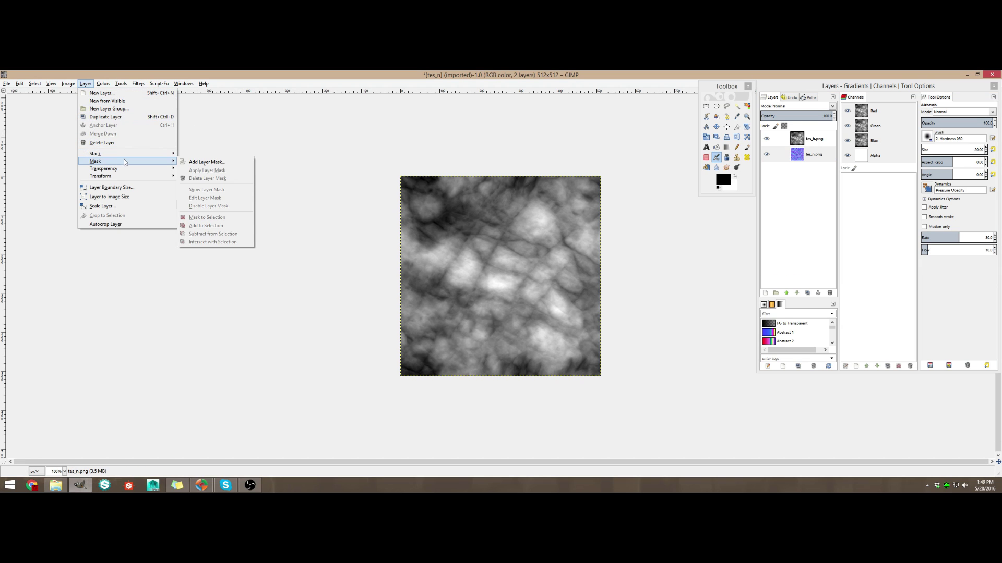
click(198, 163)
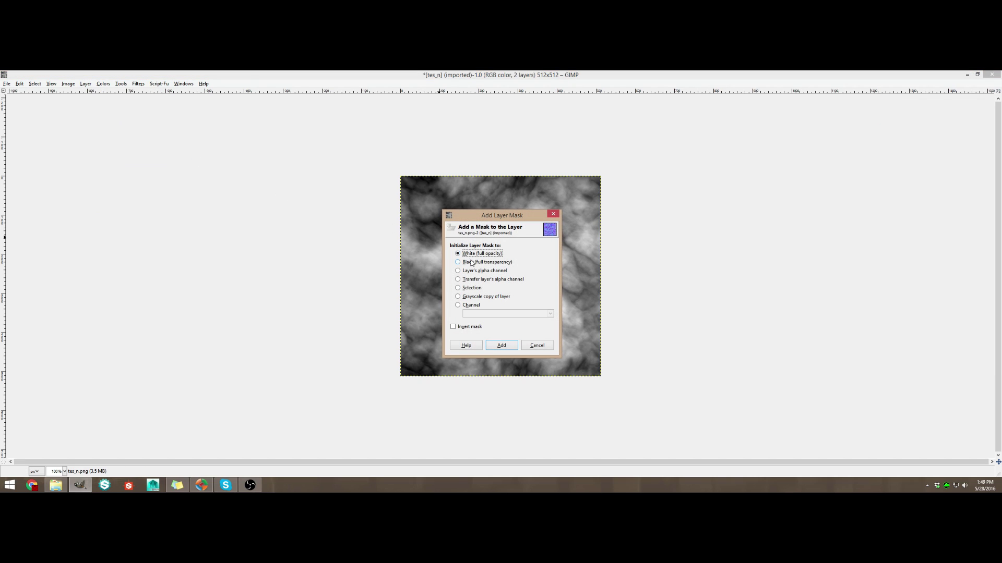
click(482, 281)
click(498, 346)
click(503, 346)
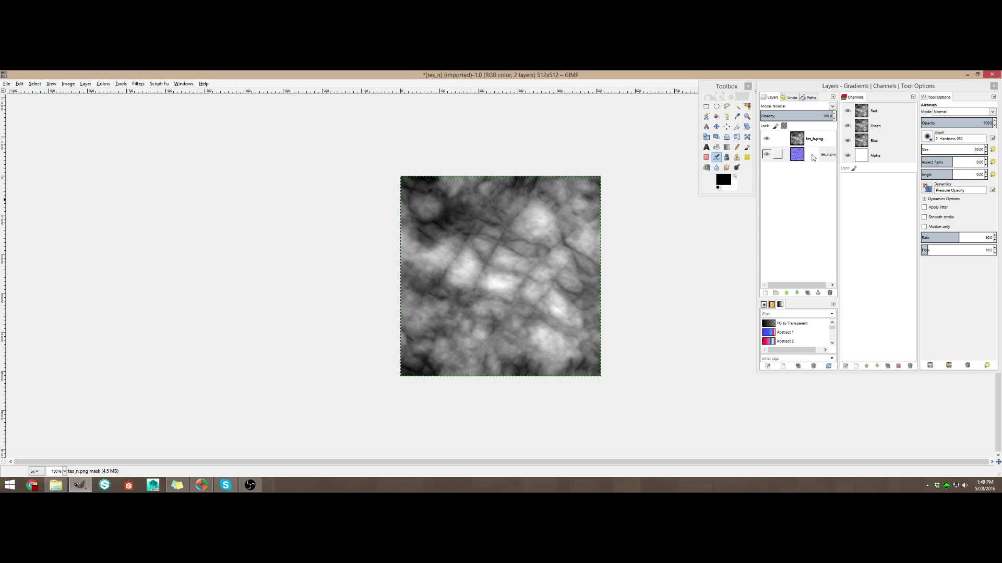
click(812, 157)
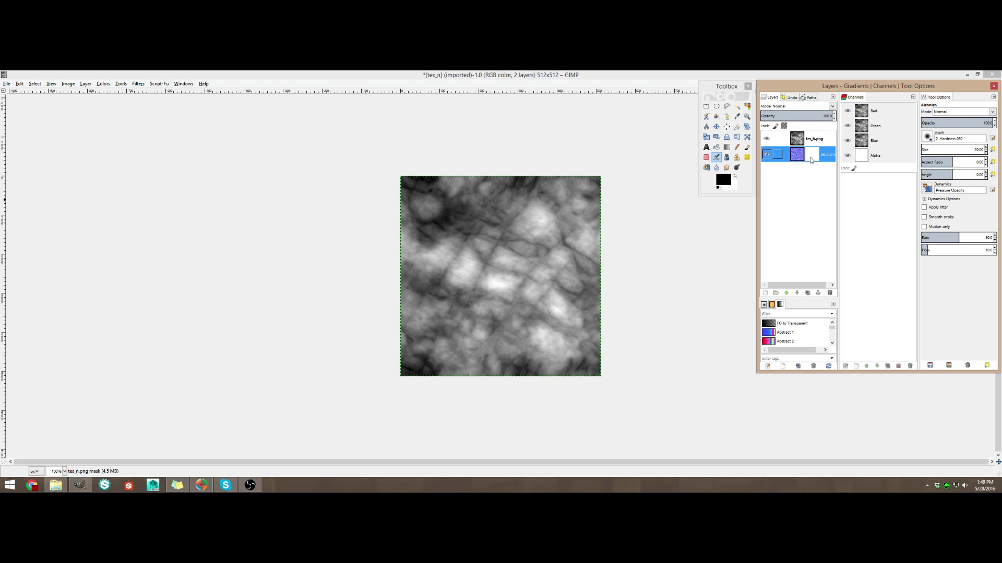
click(817, 140)
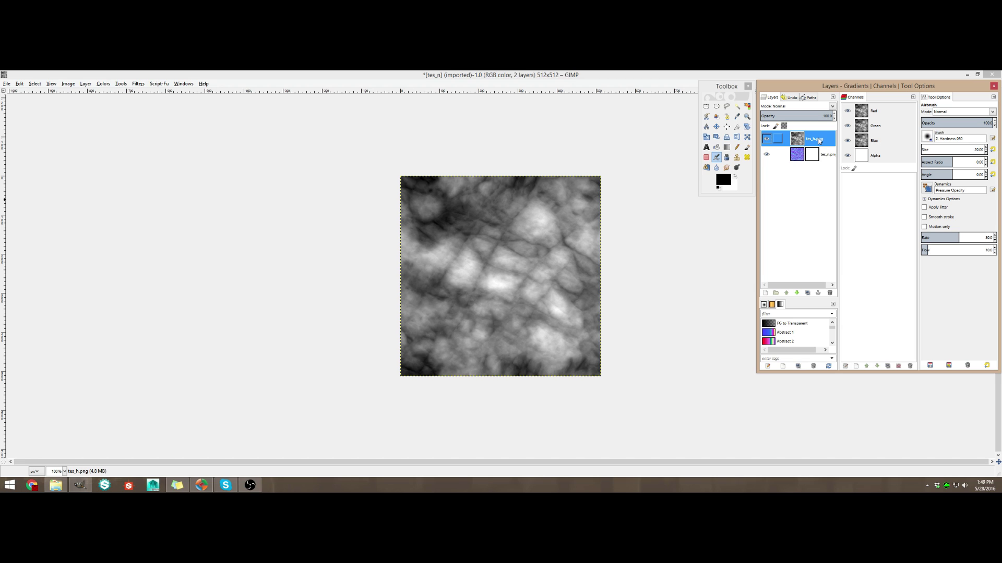
- Cut the tes_h layer, paste it into the tes_n layer mask, and delete the floating selection
key(ctrl+x)
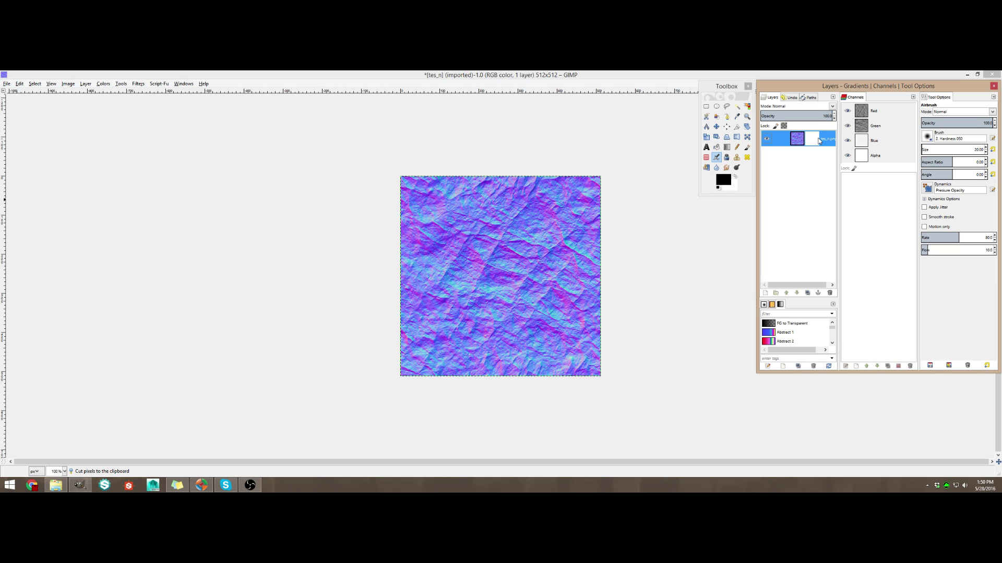
alt+click(818, 141)
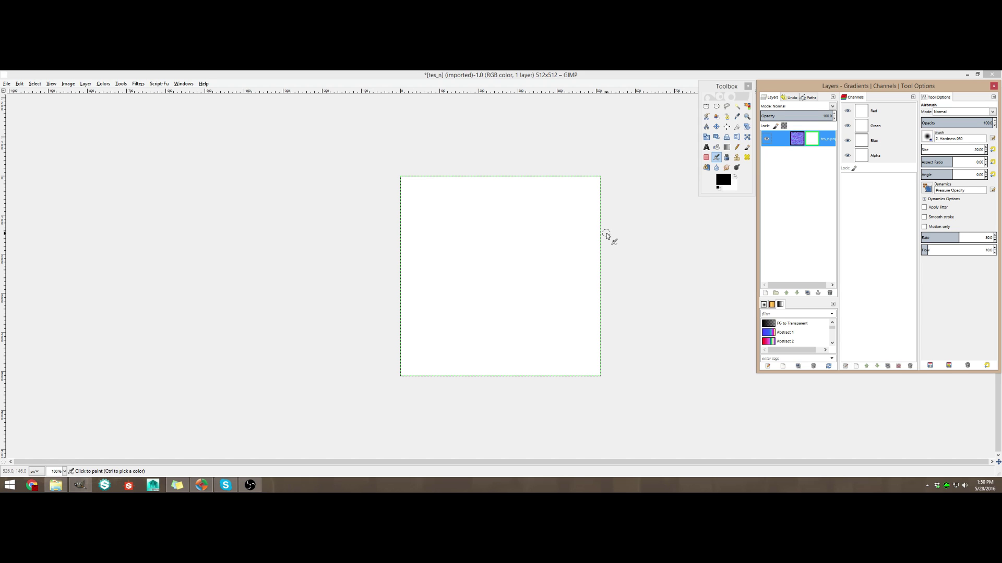
key(ctrl+v)
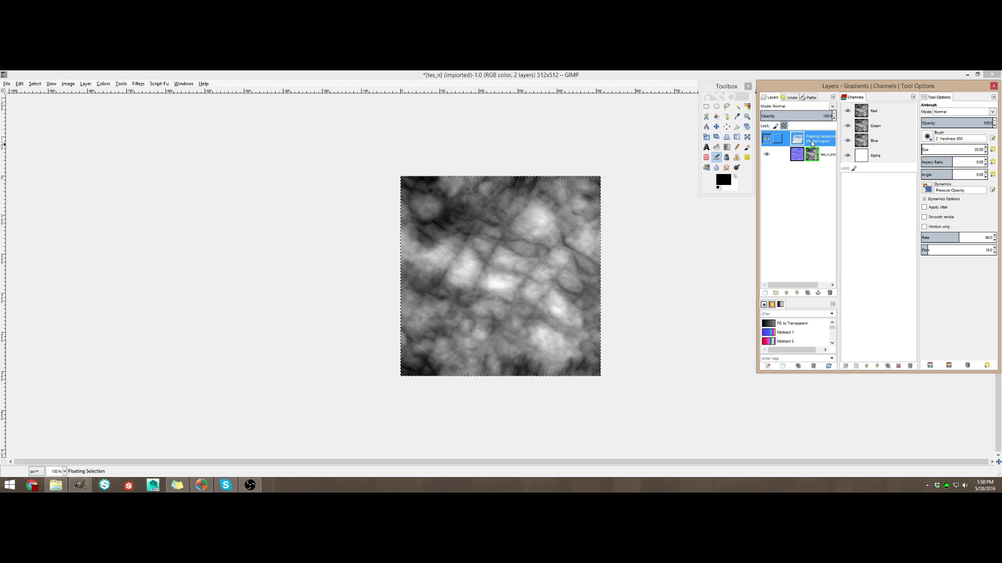
right_click(812, 144)
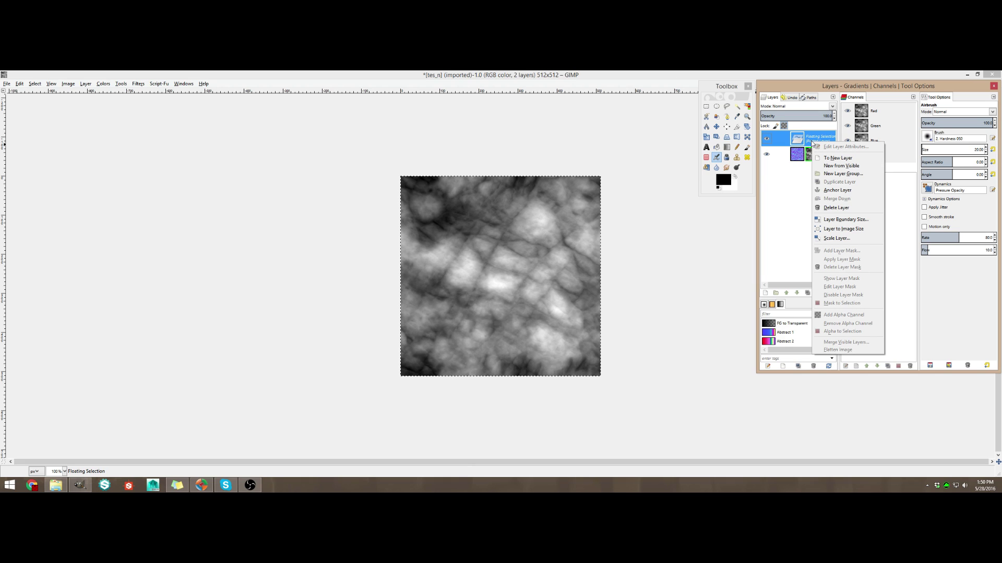
click(829, 208)
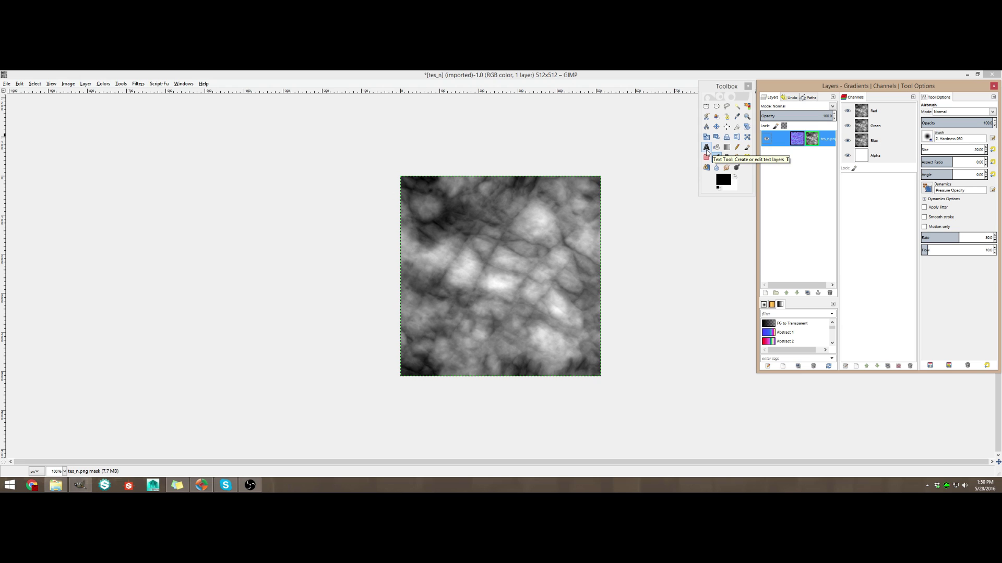
- Apply the tes_n layer mask so the height map becomes the normal map's alpha
click(85, 84)
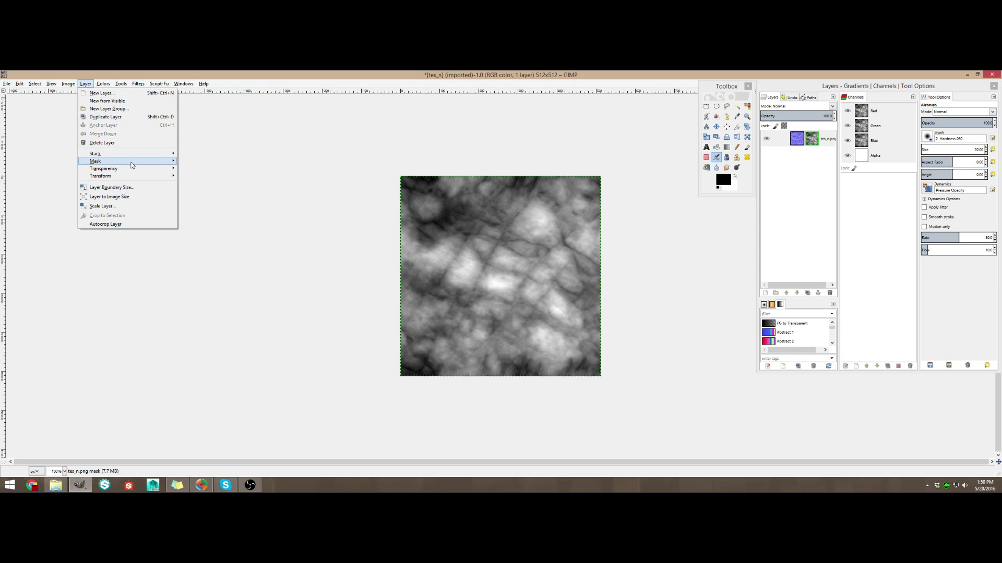
mouse_move(131, 165)
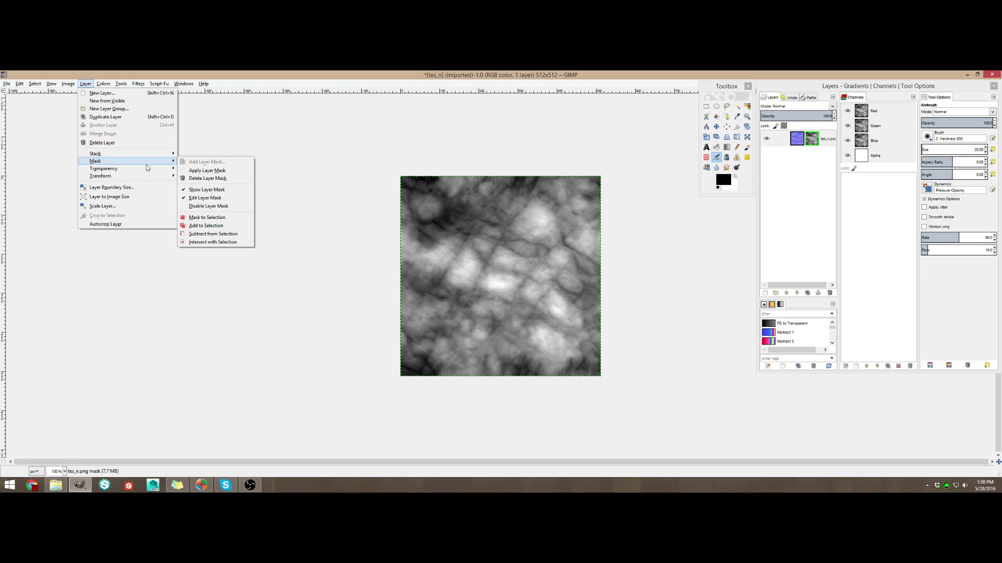
click(203, 171)
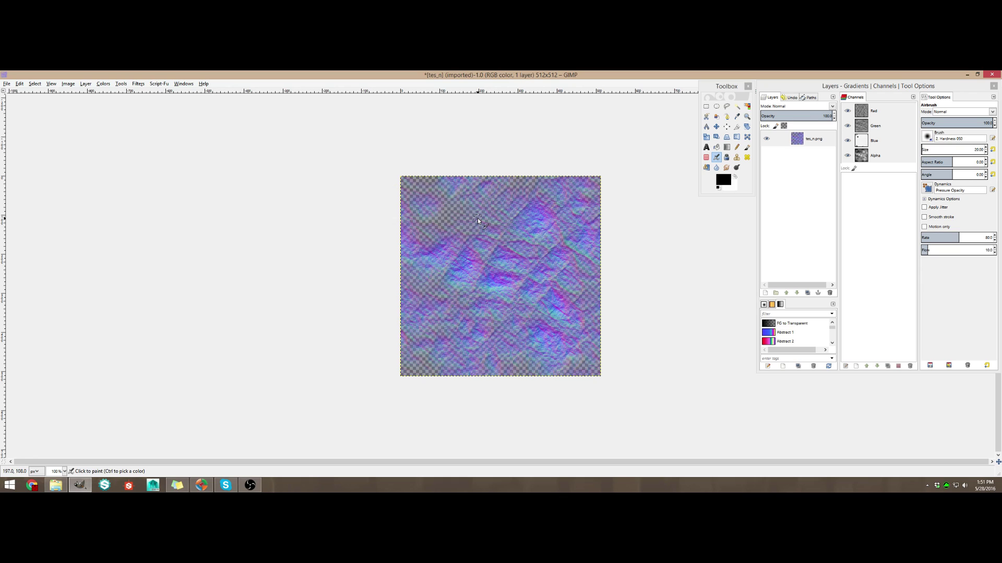
- Select the Eraser with the 1. Pixel brush and raise its size to about 981
click(706, 157)
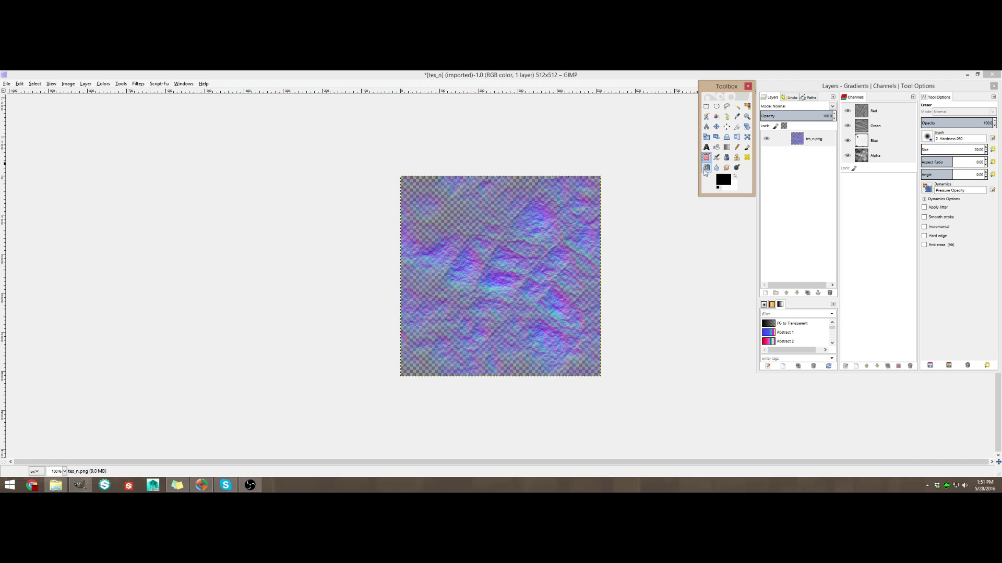
drag(923, 151, 982, 152)
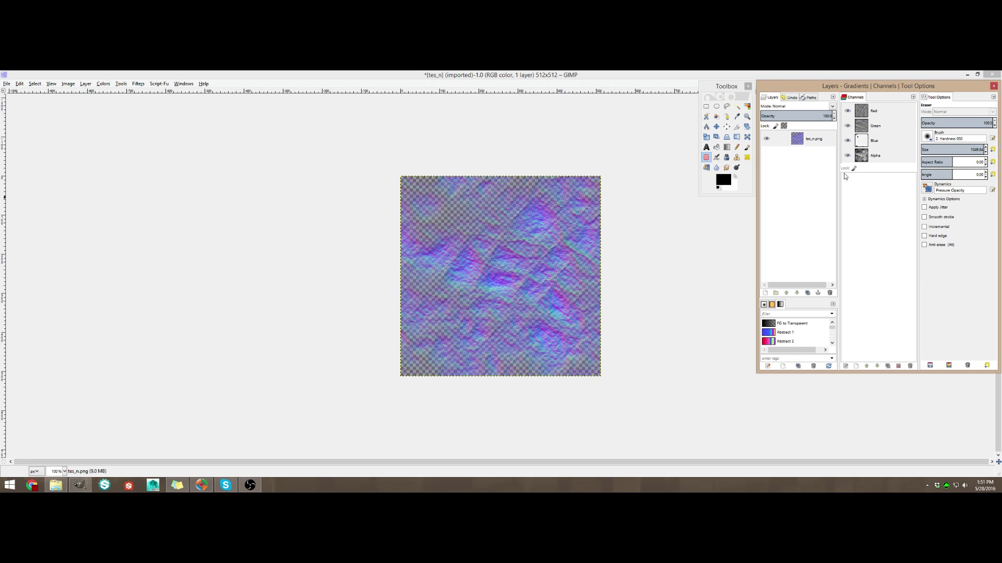
click(928, 137)
click(938, 150)
click(931, 137)
click(929, 138)
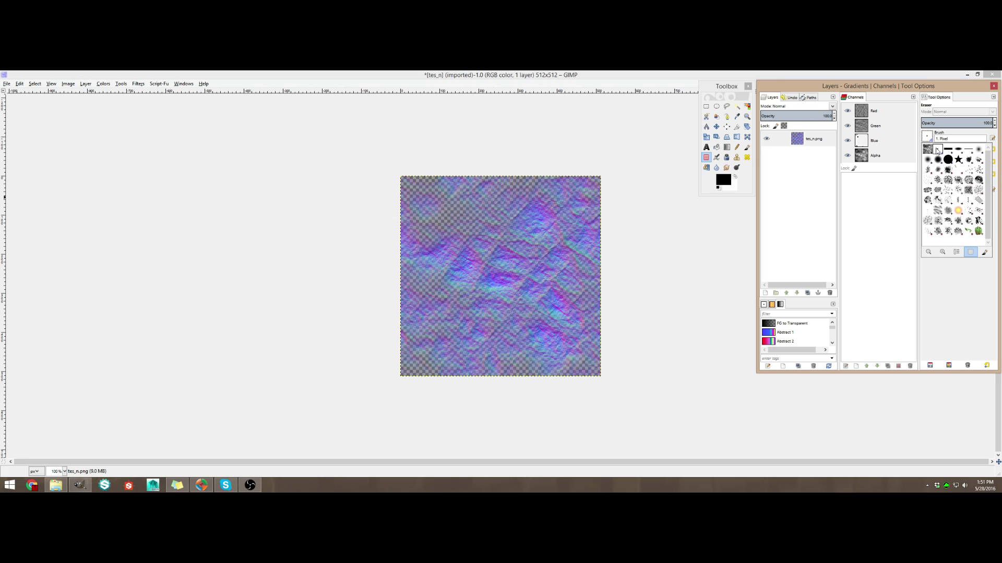
click(949, 277)
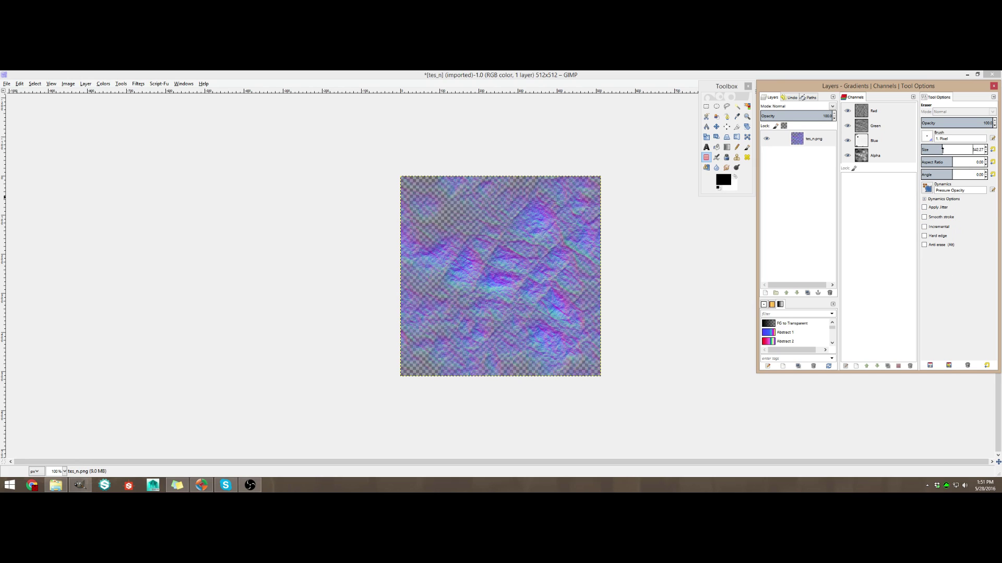
click(981, 150)
scroll(981, 150, up, 5)
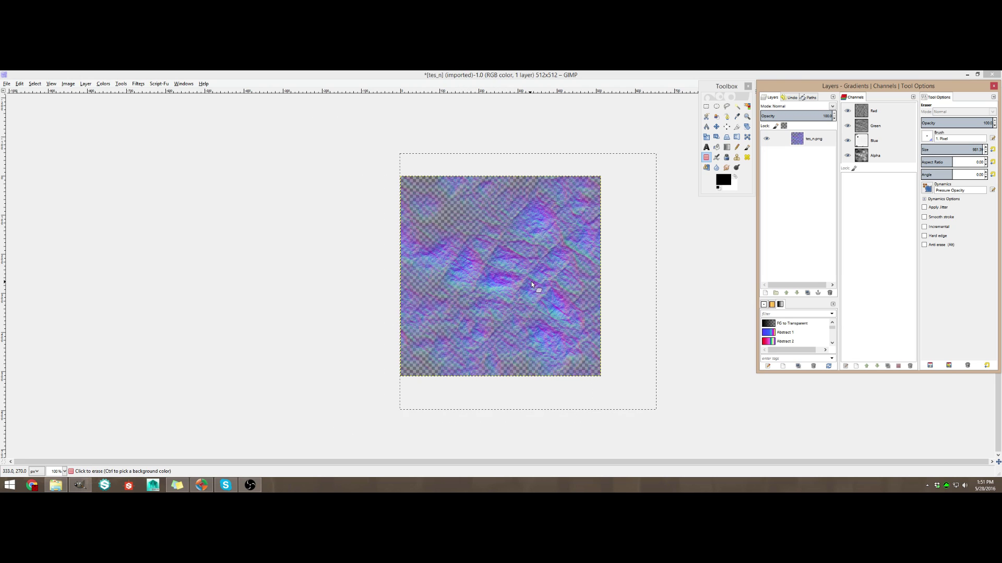
- Give the eraser a hard edge, turn on Anti erase, and set its opacity to 70
click(926, 237)
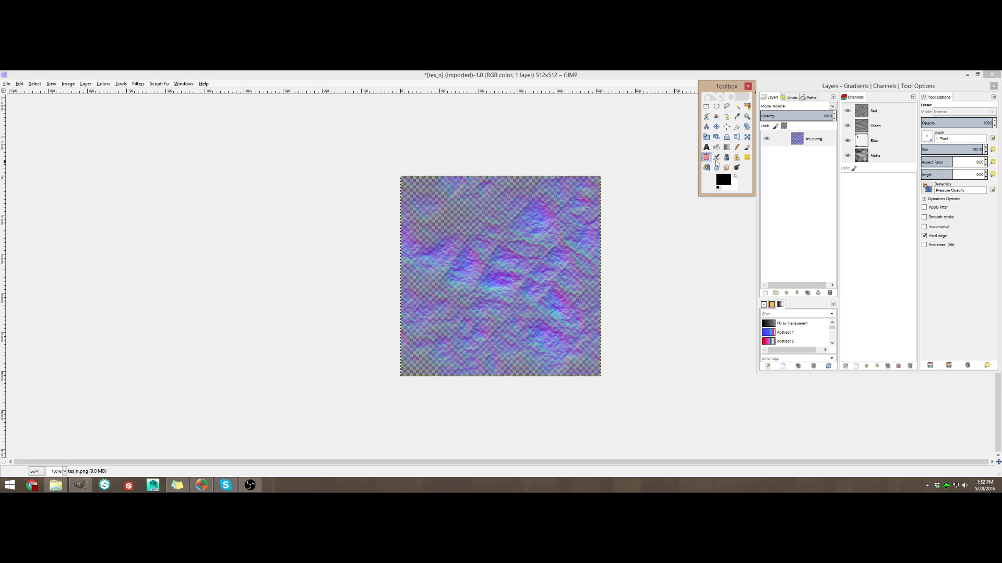
click(926, 244)
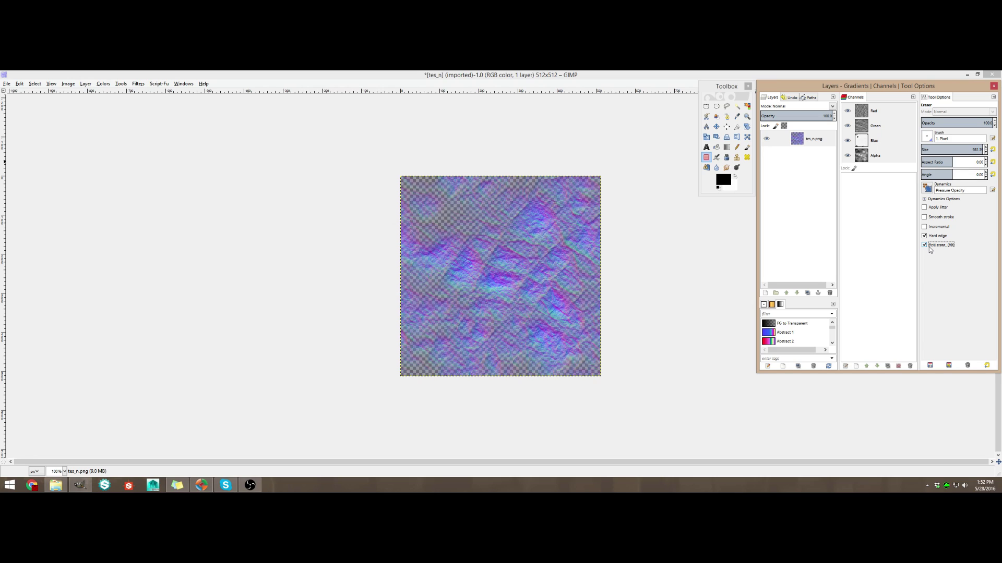
click(960, 125)
key(BackSpace)
key(Return)
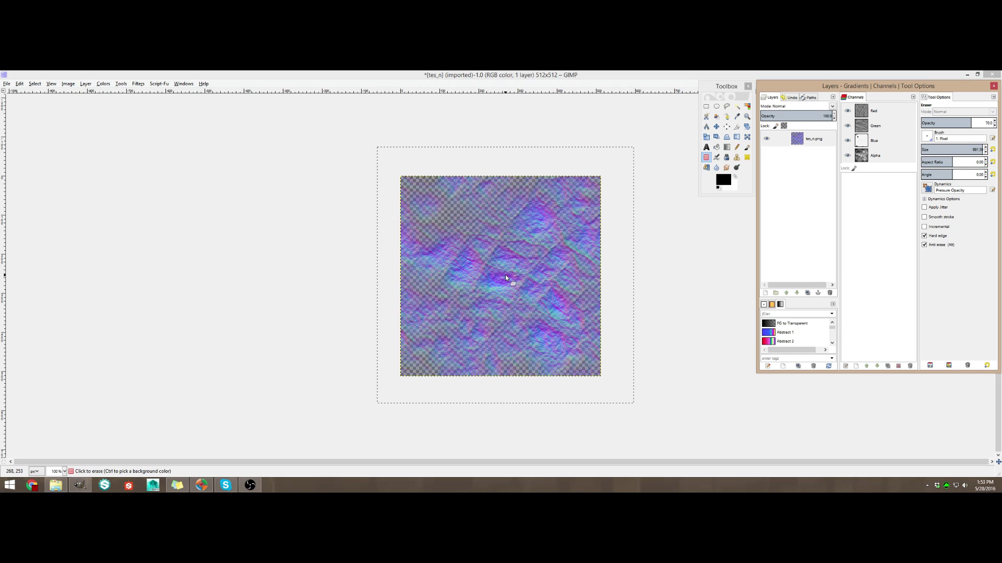
- Anti-erase the tes_n texture's transparent patches, then zoom in to inspect its pixels
click(505, 275)
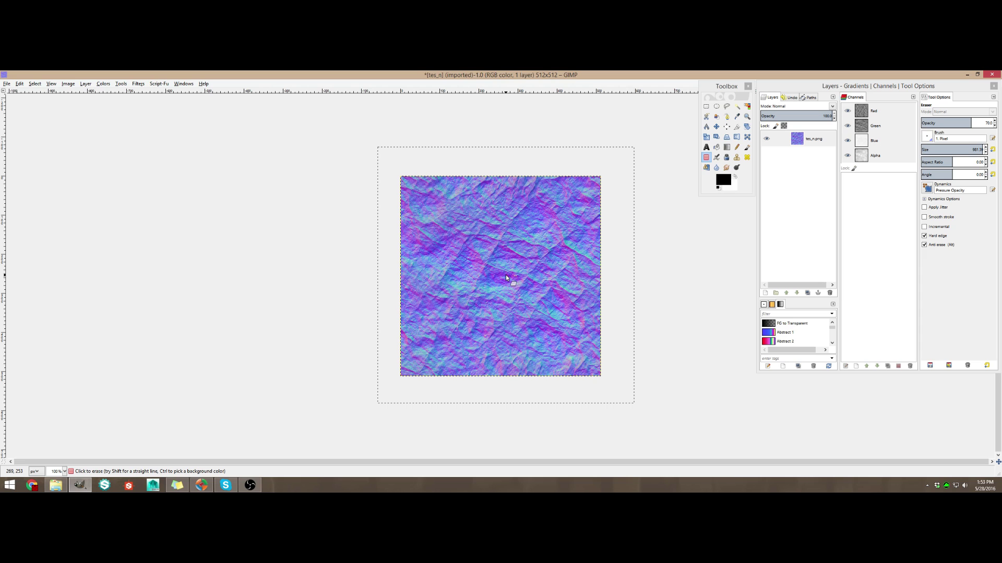
click(747, 118)
click(542, 218)
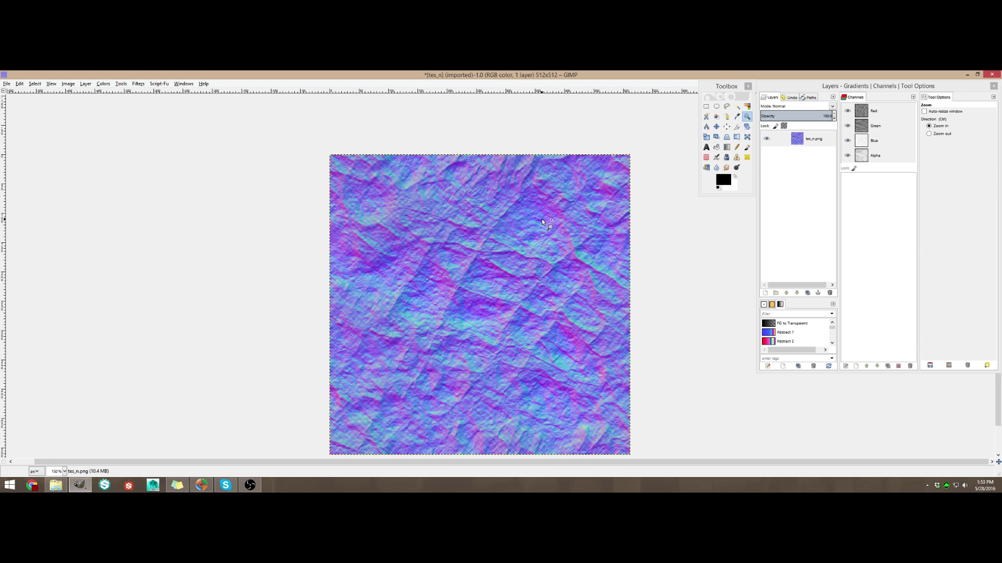
click(542, 218)
click(542, 222)
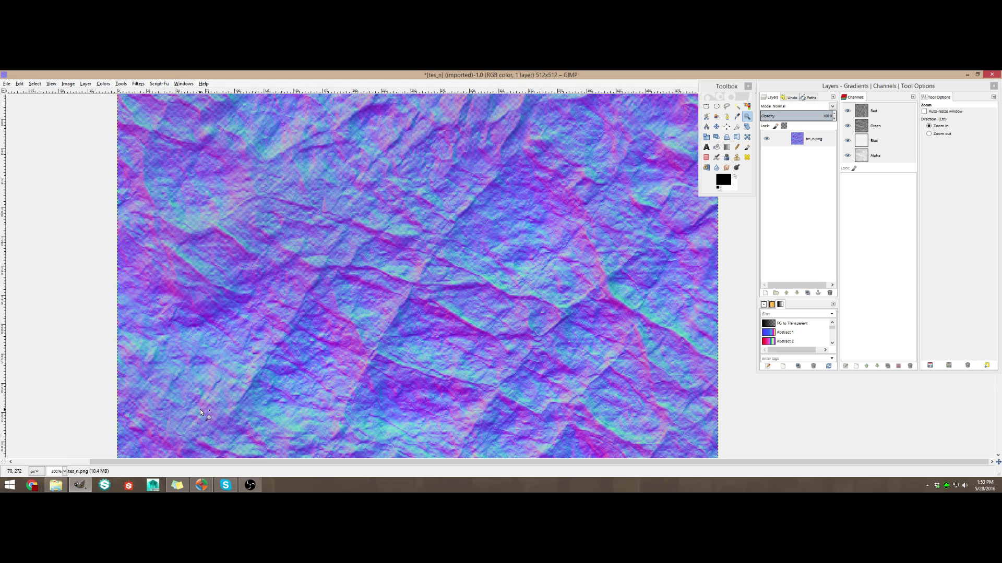
click(167, 433)
triple_click(167, 435)
triple_click(168, 435)
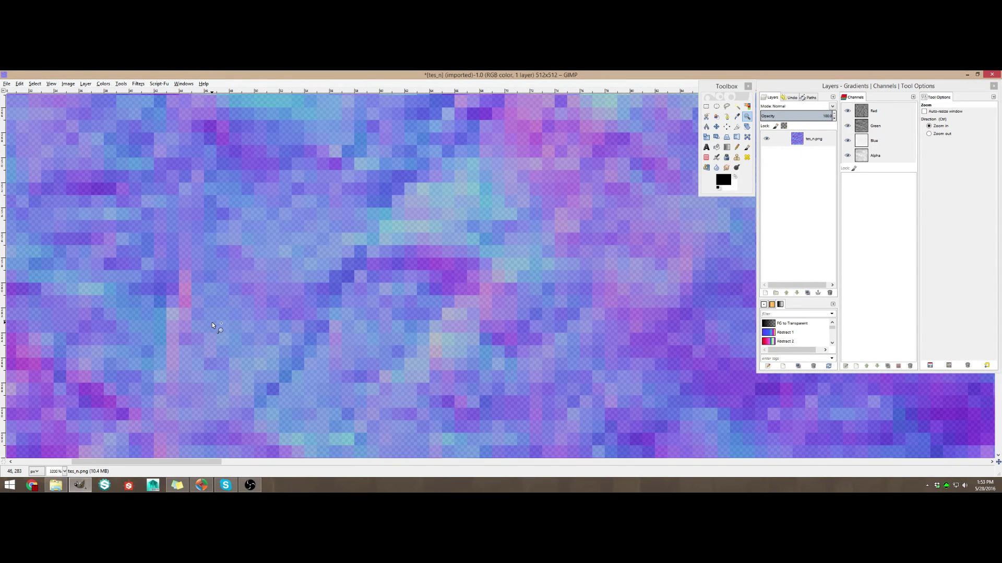
scroll(227, 279, down, 8)
scroll(249, 275, down, 2)
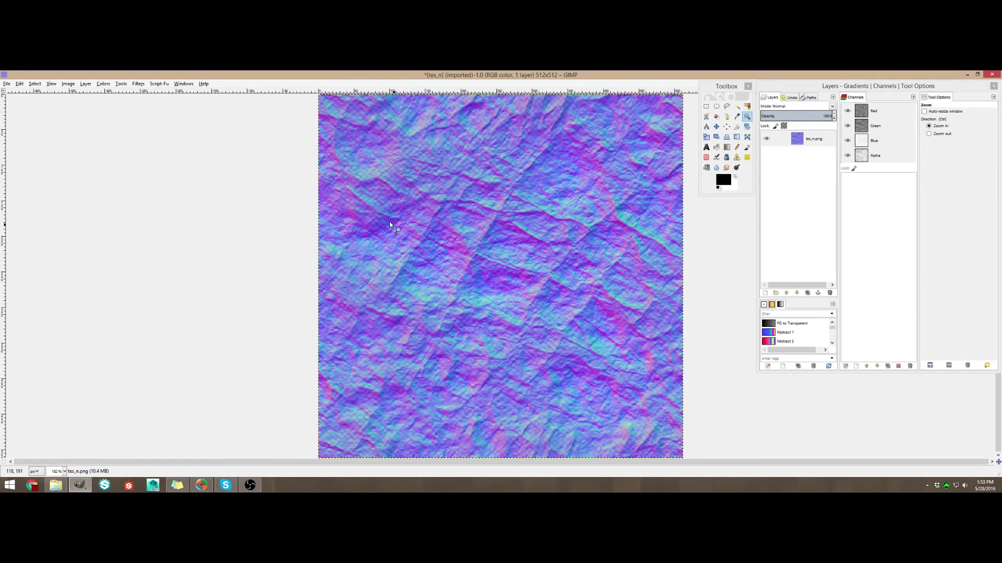
- Overwrite tes_n.png with the edited normal map from the File menu
click(19, 83)
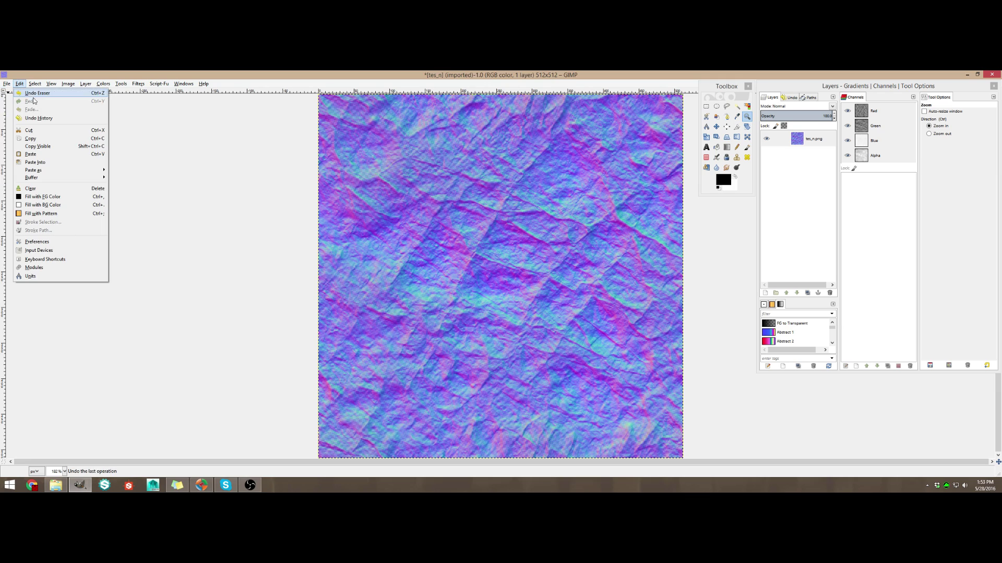
mouse_move(7, 84)
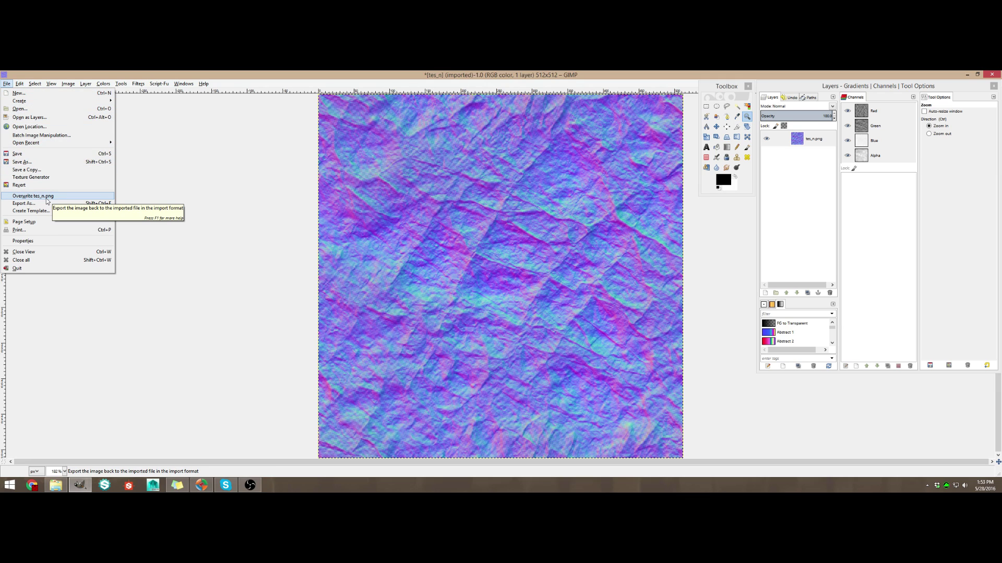
click(46, 197)
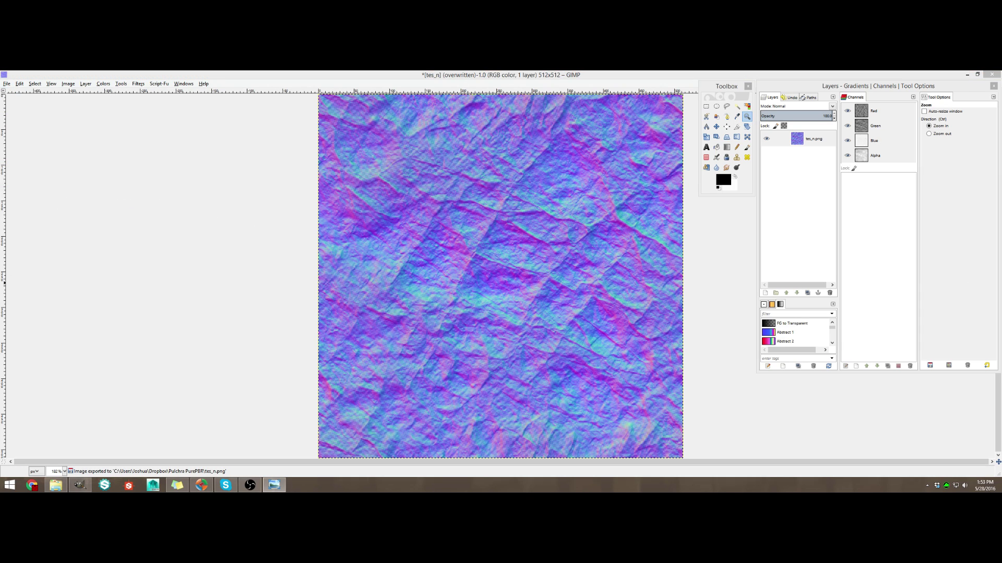
- View the saved tes_n.png full screen in Windows Photo Viewer, then close it
drag(493, 167, 245, 71)
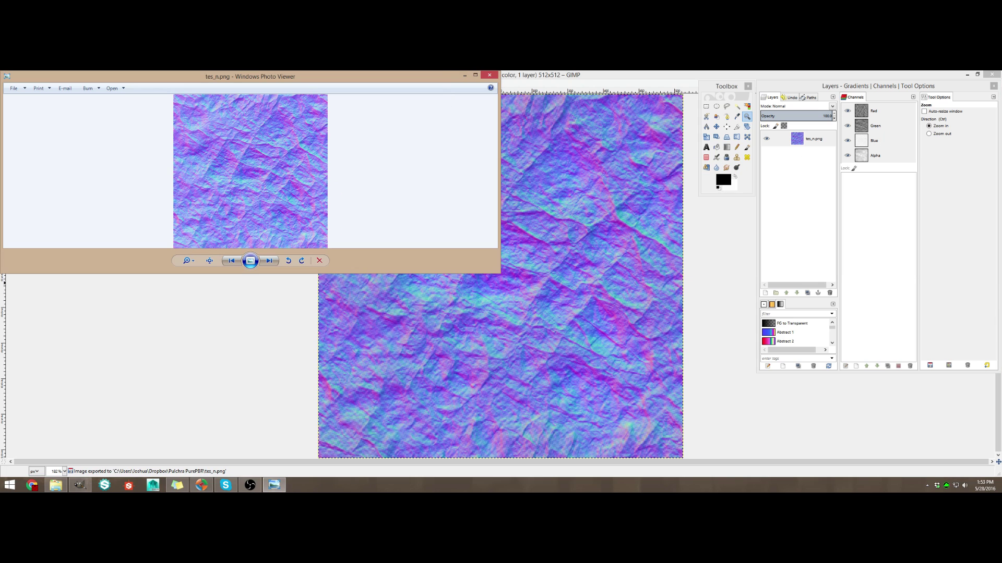
click(475, 75)
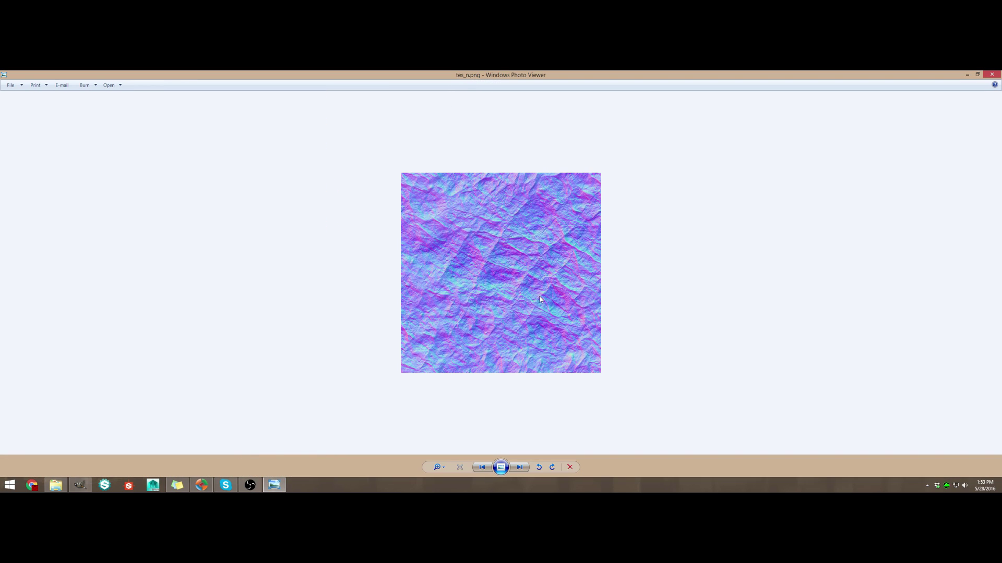
click(991, 75)
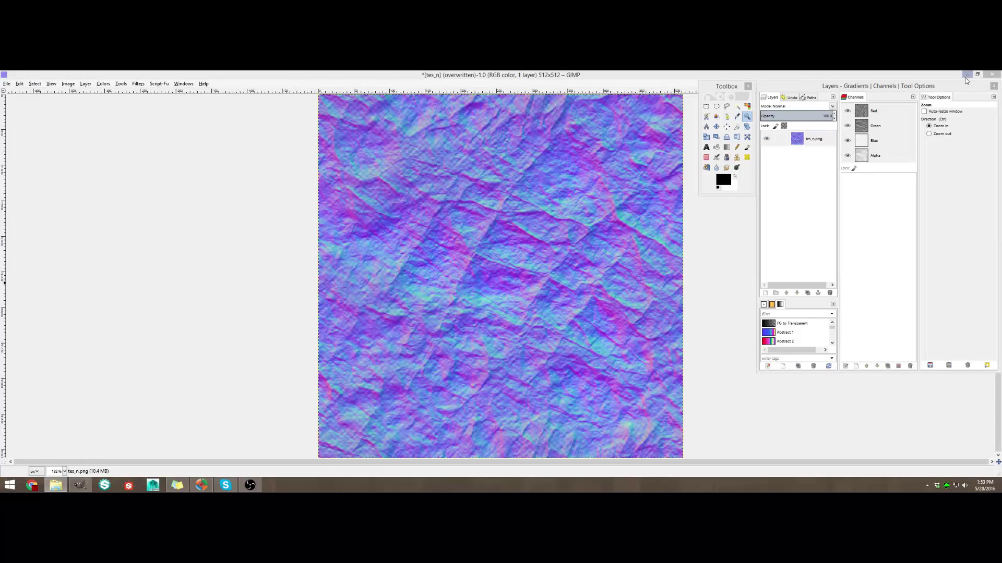
- Close GIMP and start Minecraft 1.9.4 from the desktop launcher
click(991, 74)
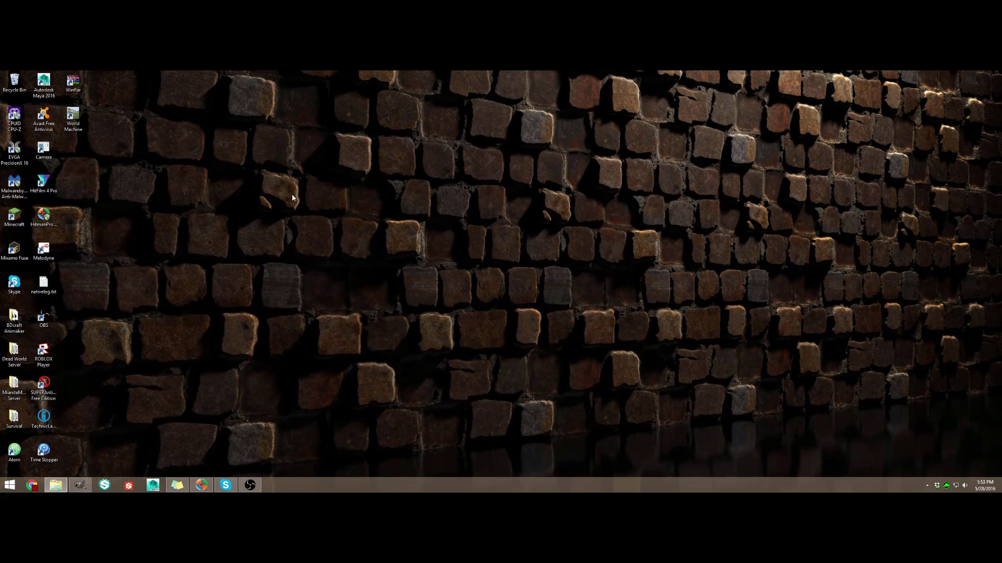
click(14, 217)
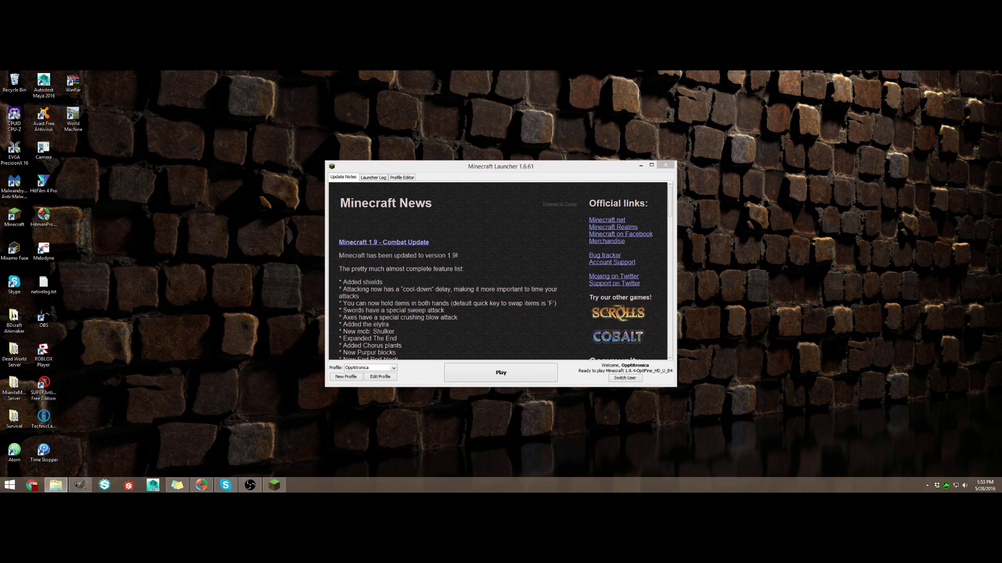
click(480, 376)
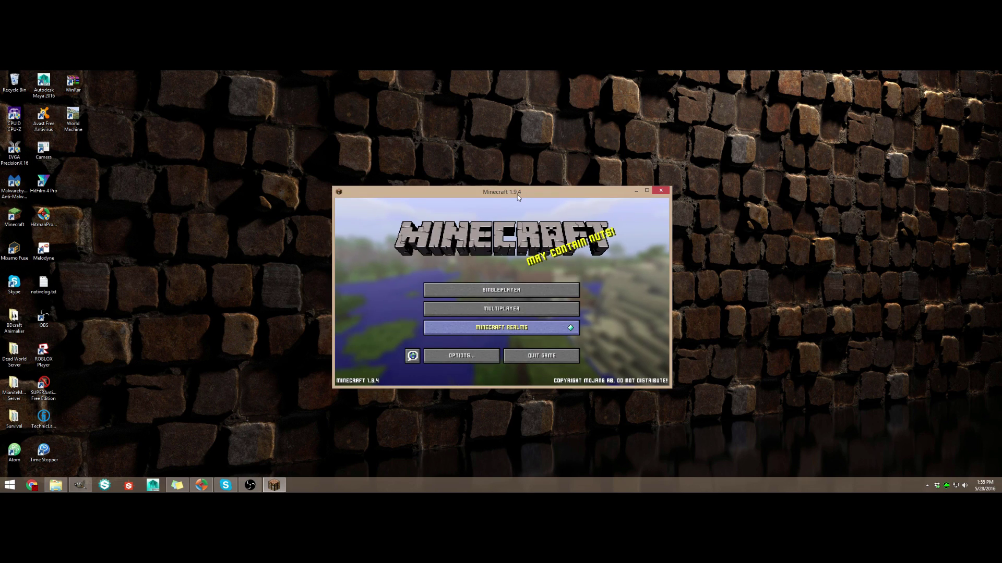
- Maximize the game window and join the Continuum server from the Multiplayer list
click(645, 191)
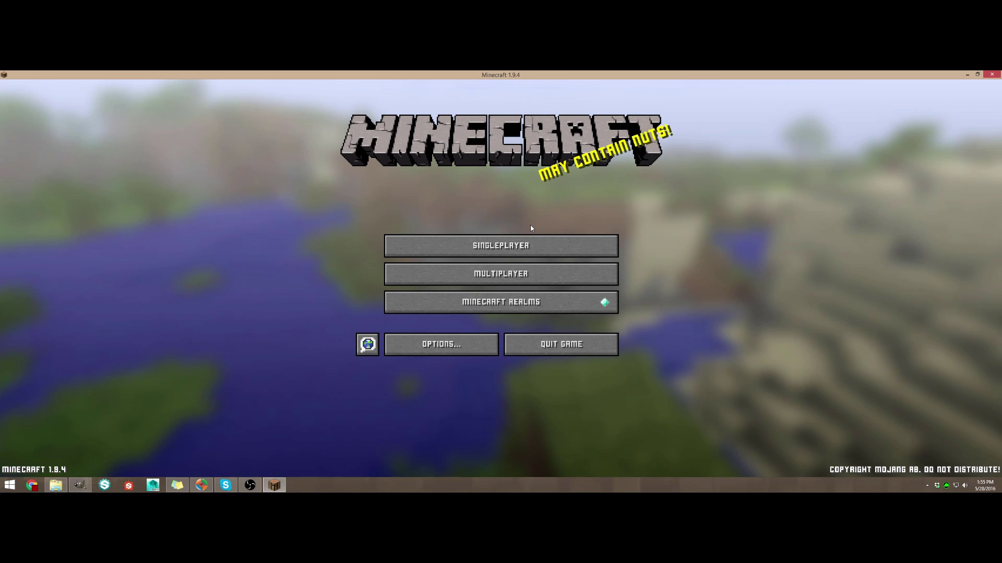
click(477, 275)
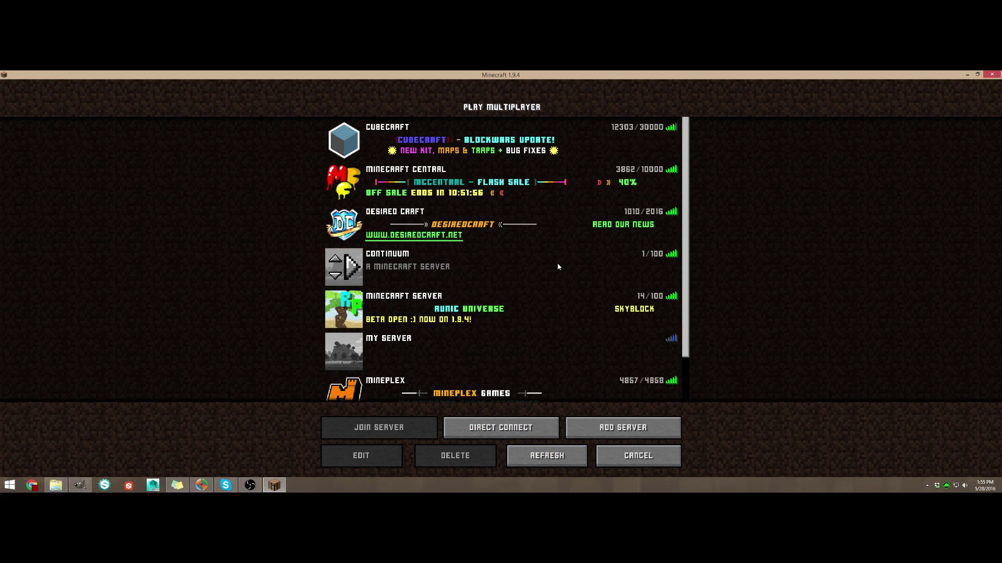
double_click(489, 268)
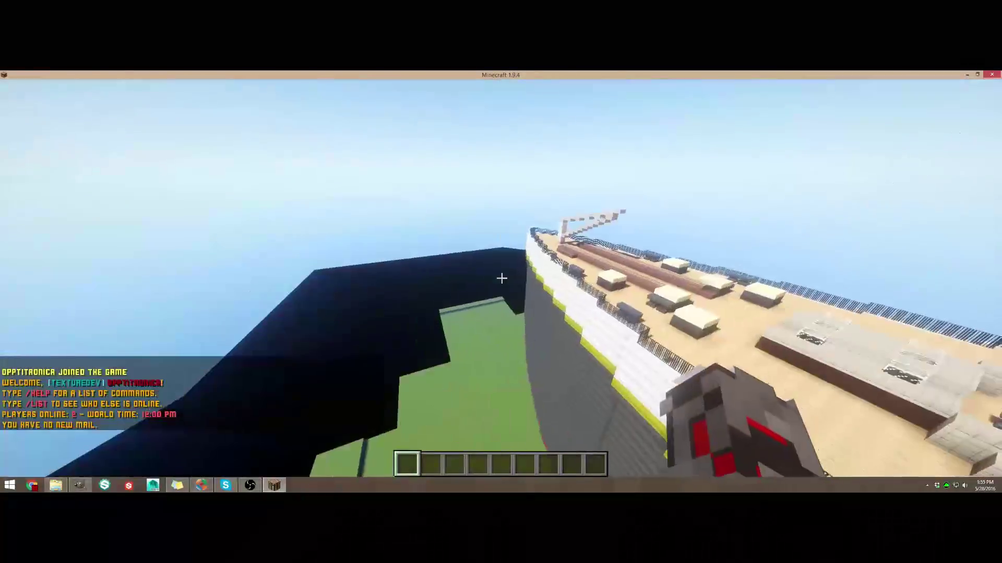
- Run /kill on your own player name, then respawn from the death screen
text(/kill)
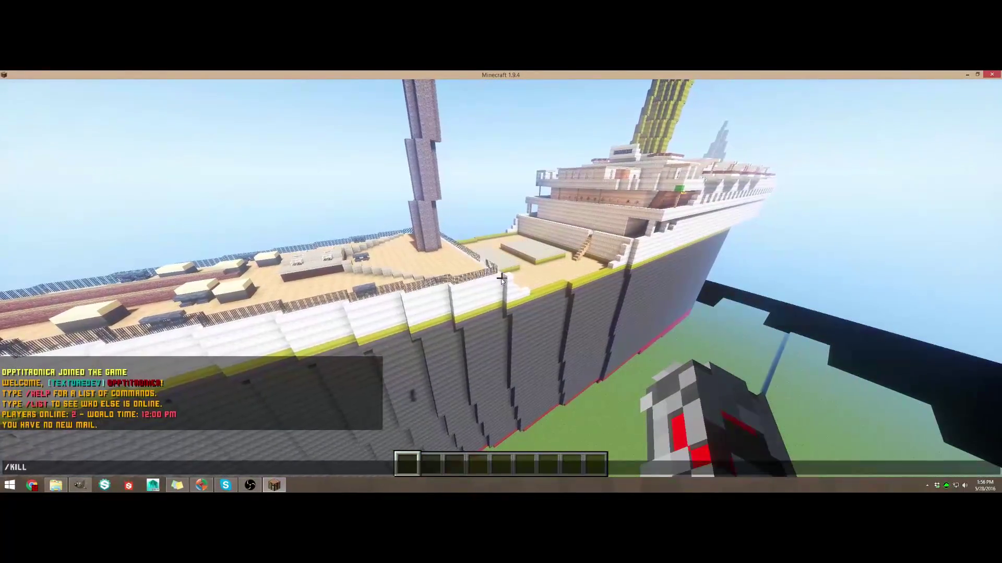
key(Return)
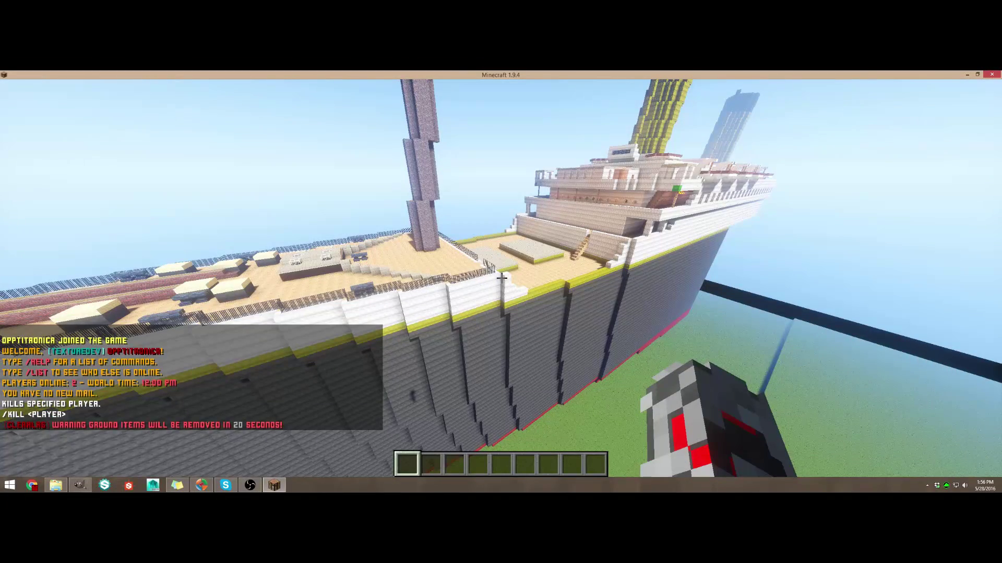
text(/kill o)
key(Return)
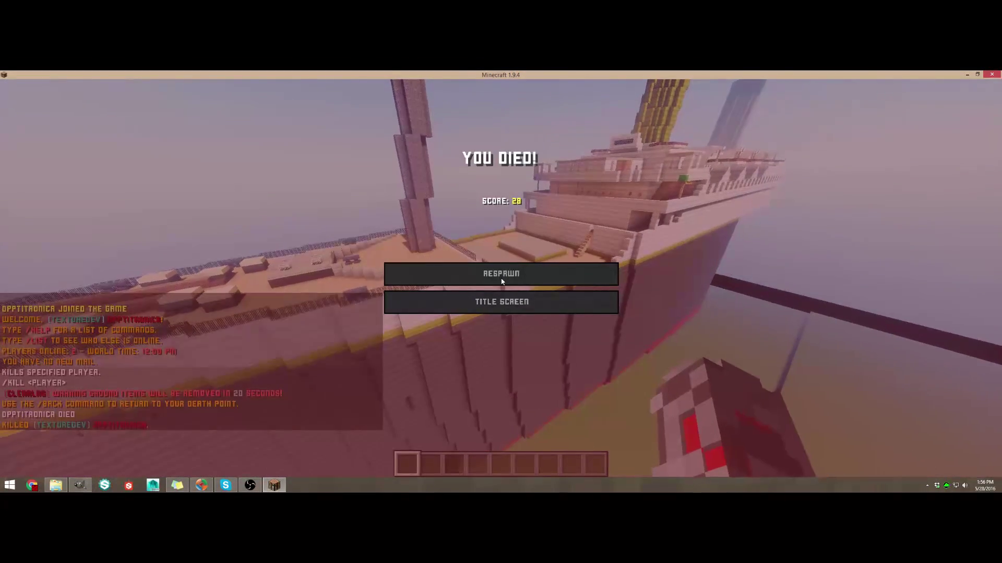
click(514, 274)
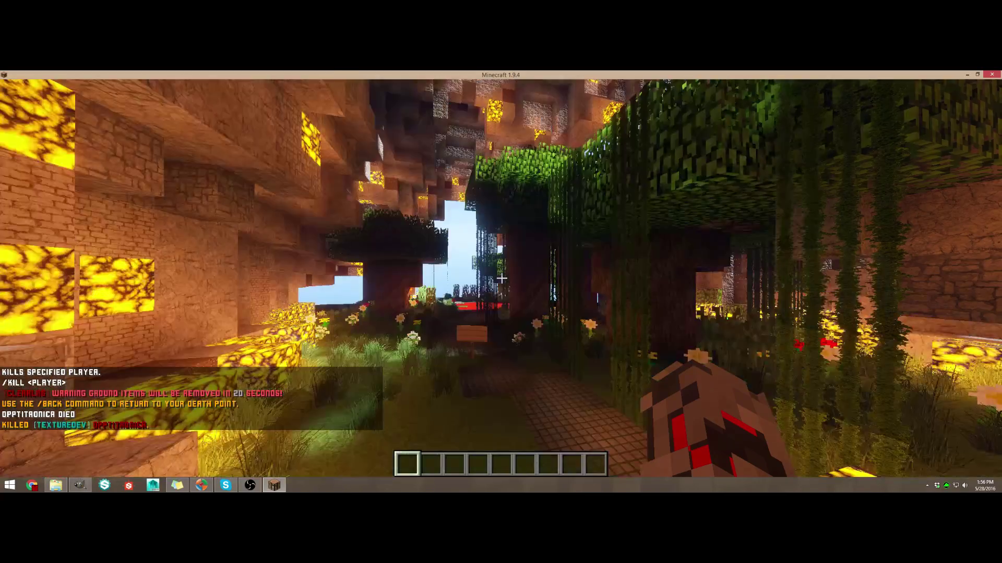
- Switch to the survival inventory view, then close the inventory
key(e)
click(598, 371)
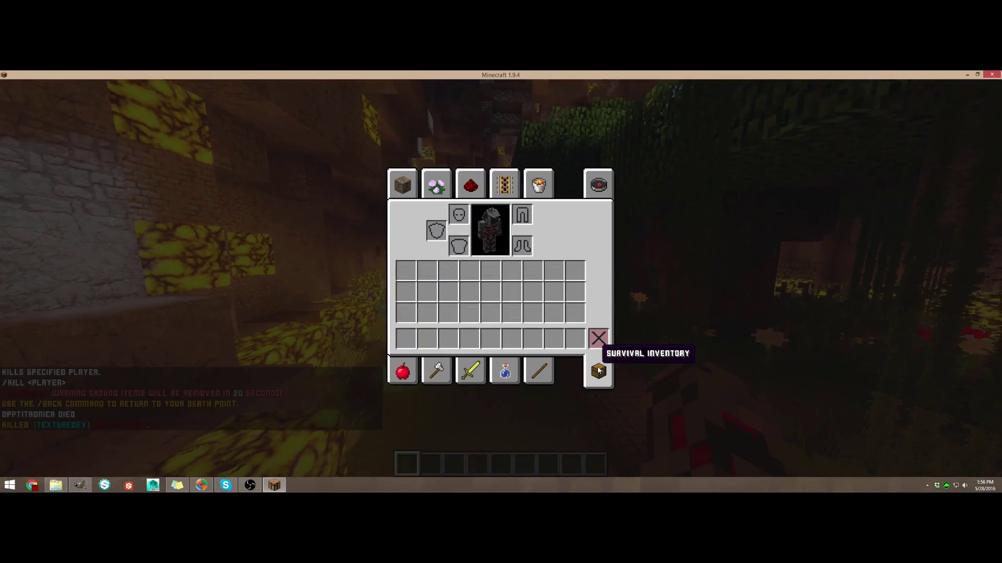
key(e)
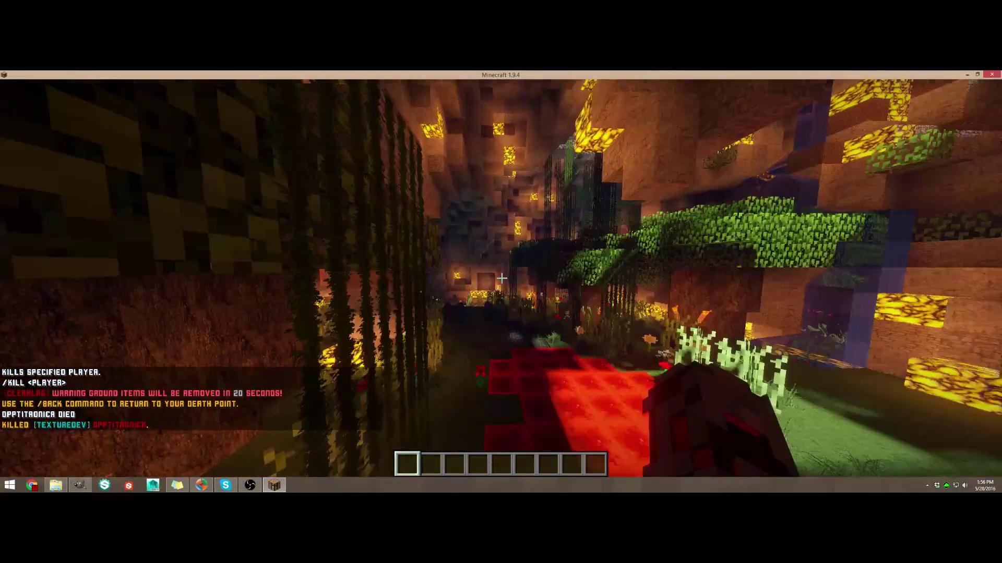
- Fly out of the brick corridor and over the block grid to the clay block
key(w)
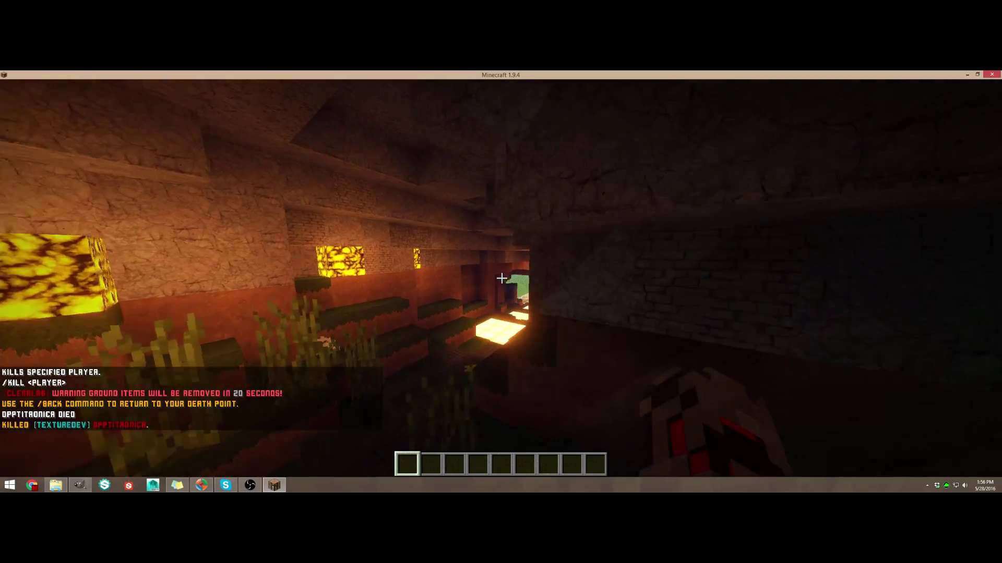
key(w)
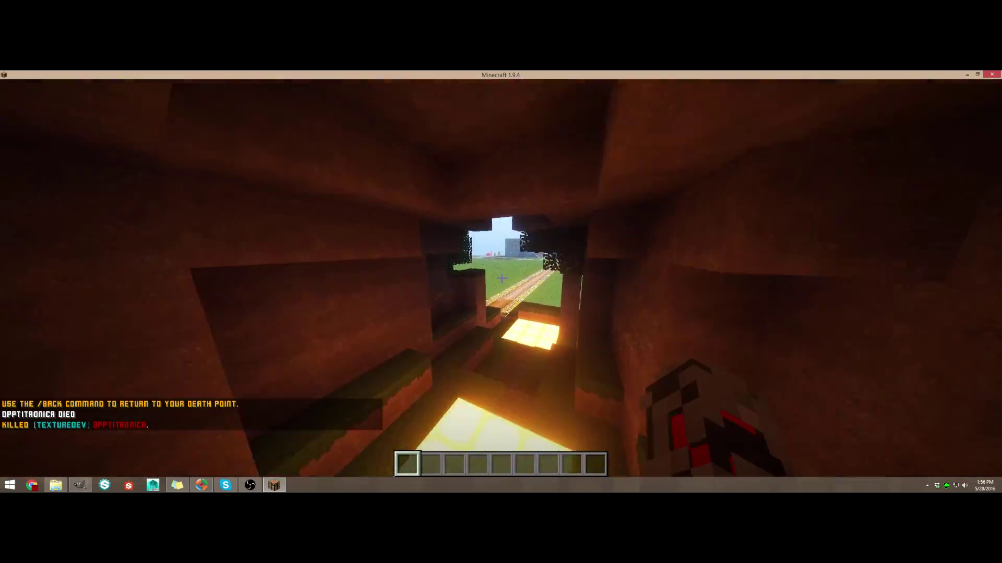
key(w)
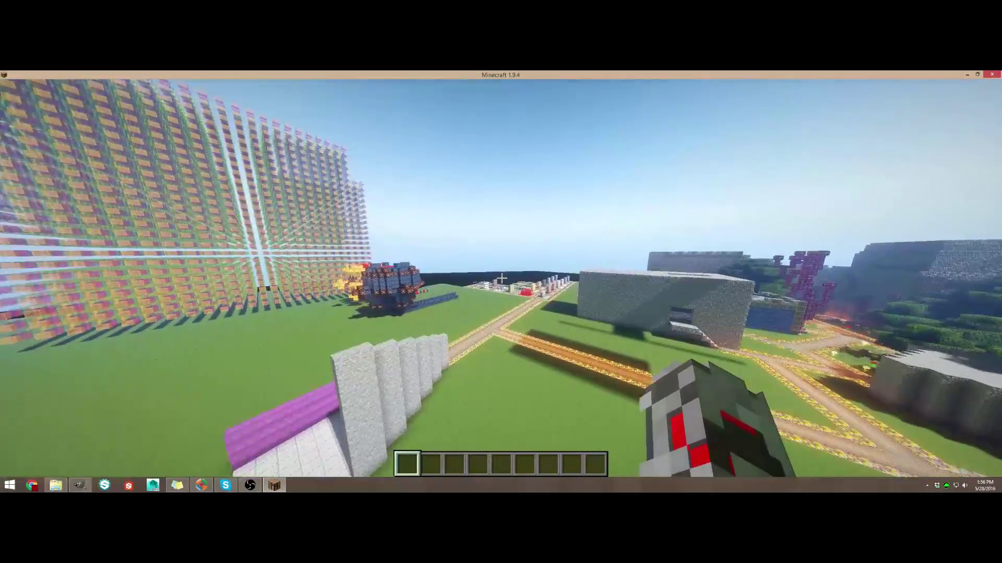
key(w)
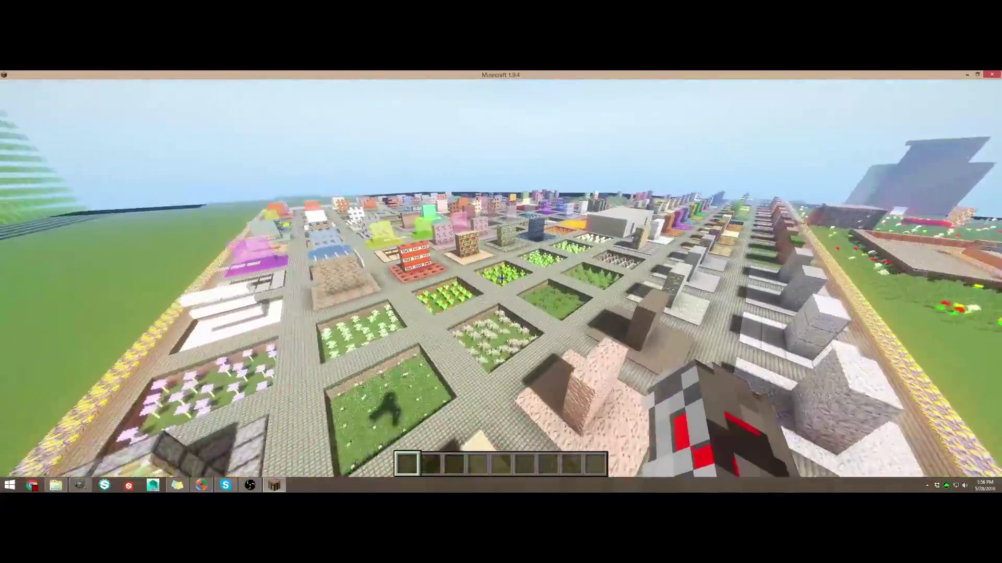
key(w)
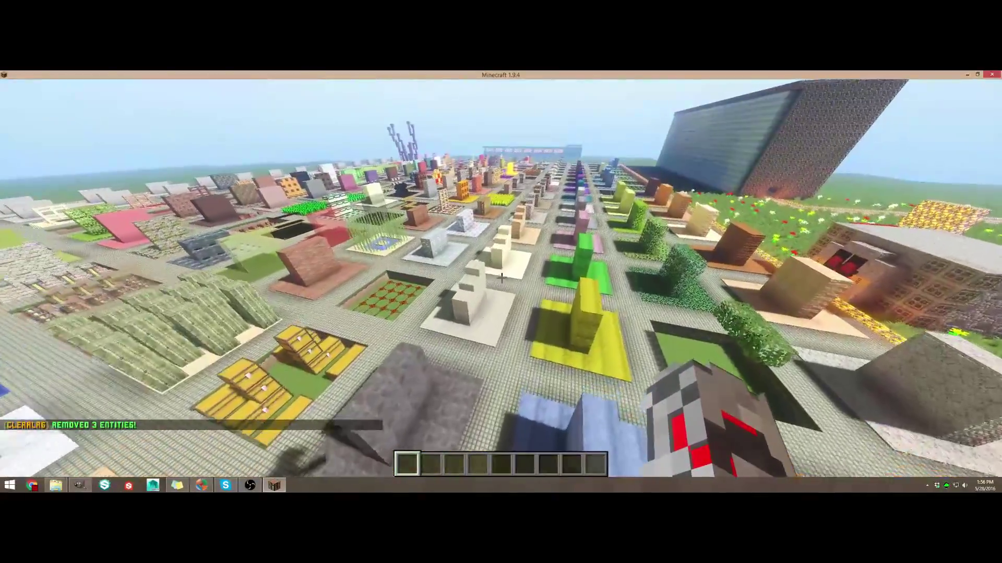
key(w)
key(w)
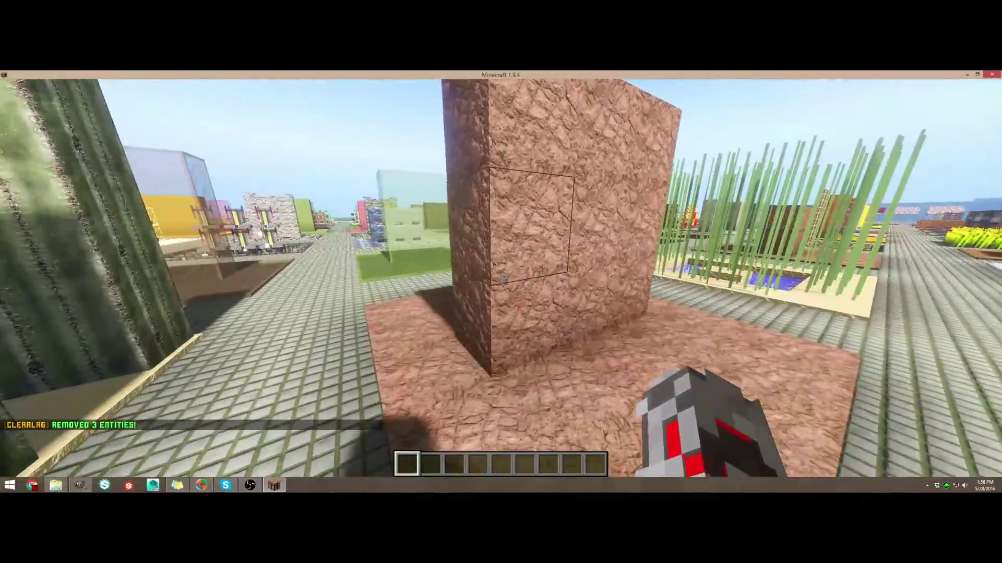
- Hide the HUD with F1 and circle the clay block to view its relief from every side
key(F1)
key(s)
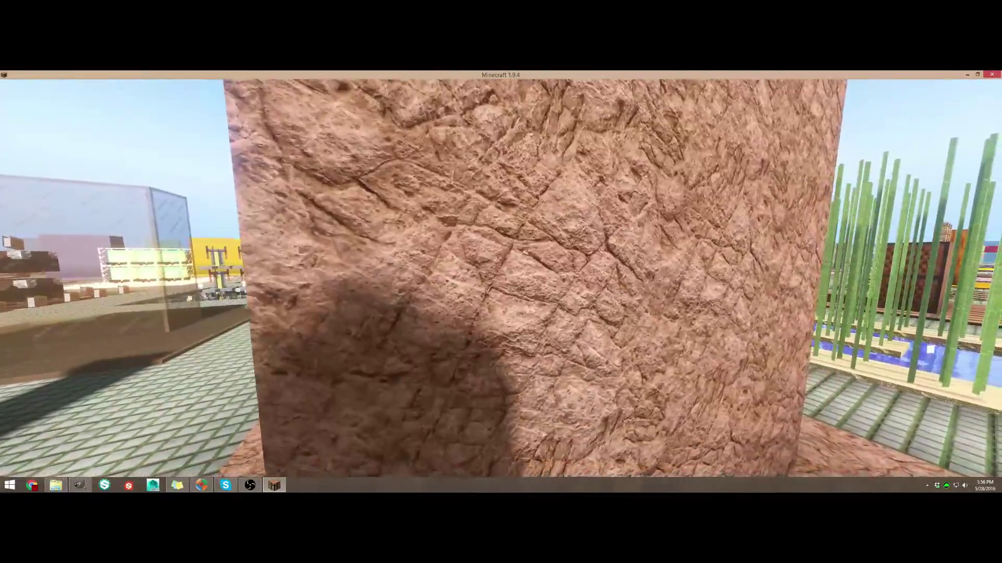
key(d)
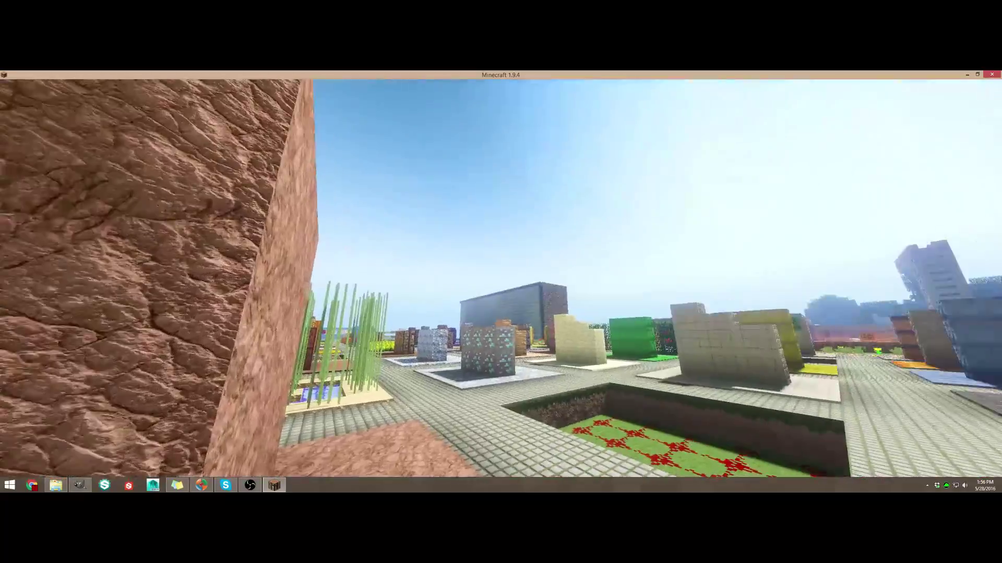
key(a)
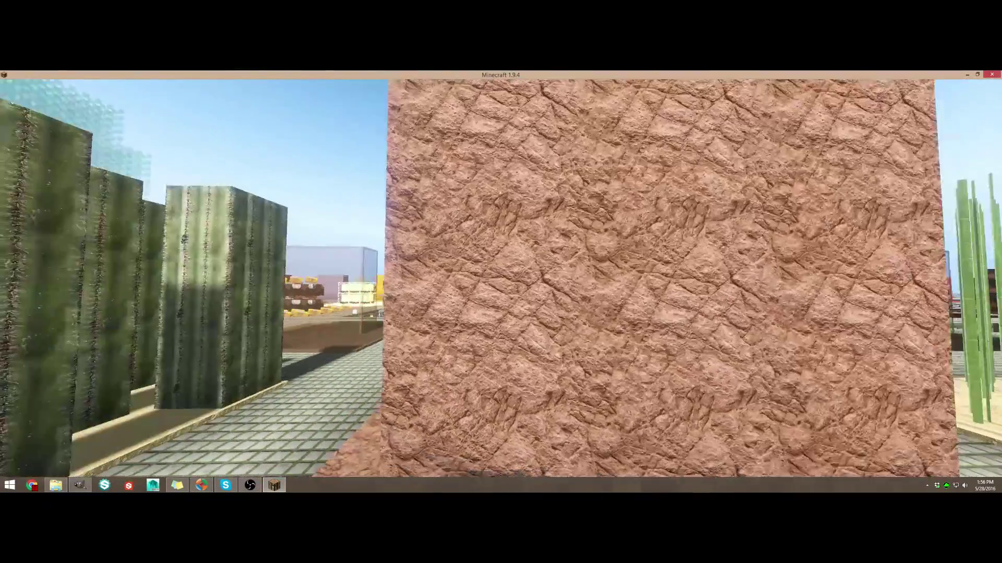
key(s)
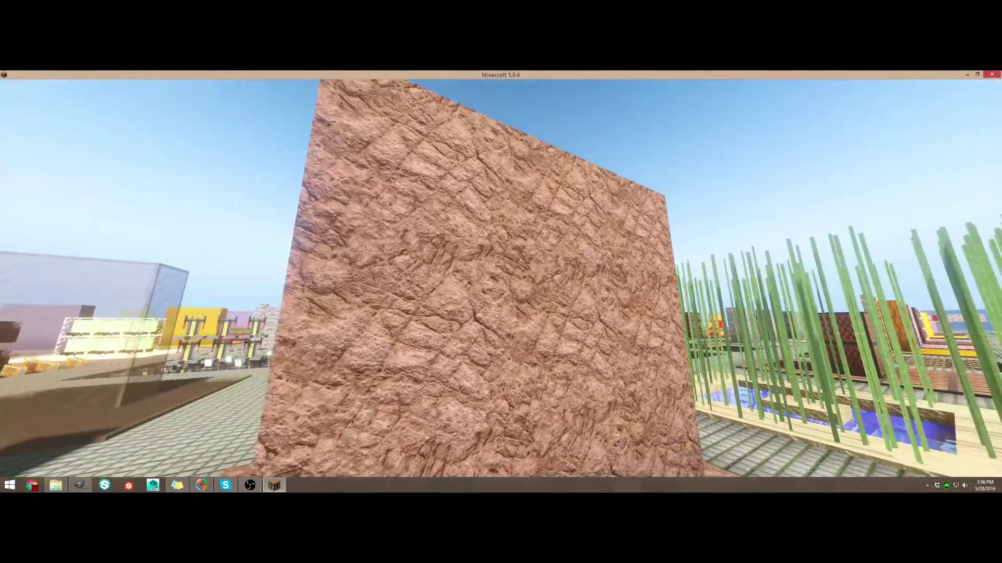
key(d)
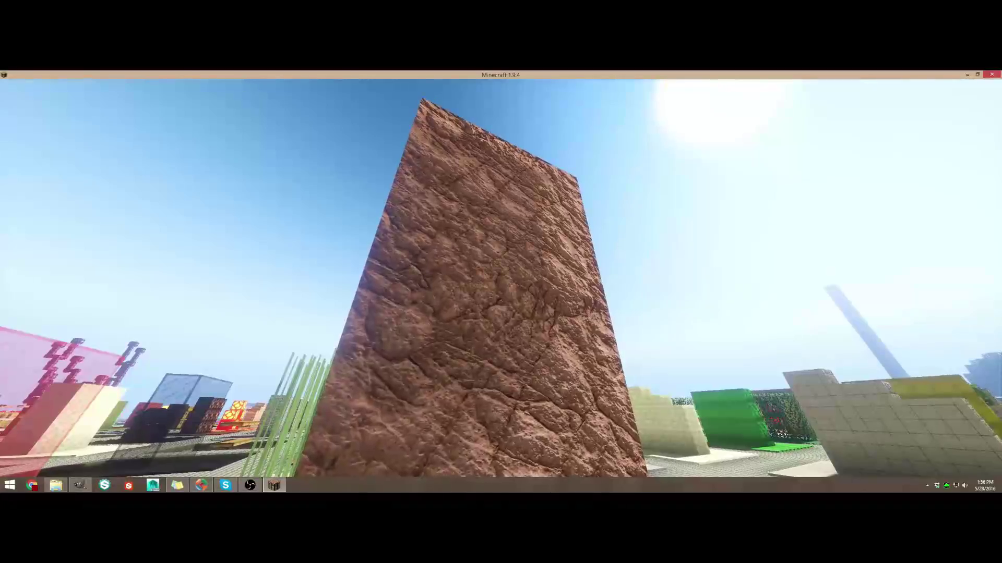
key(s)
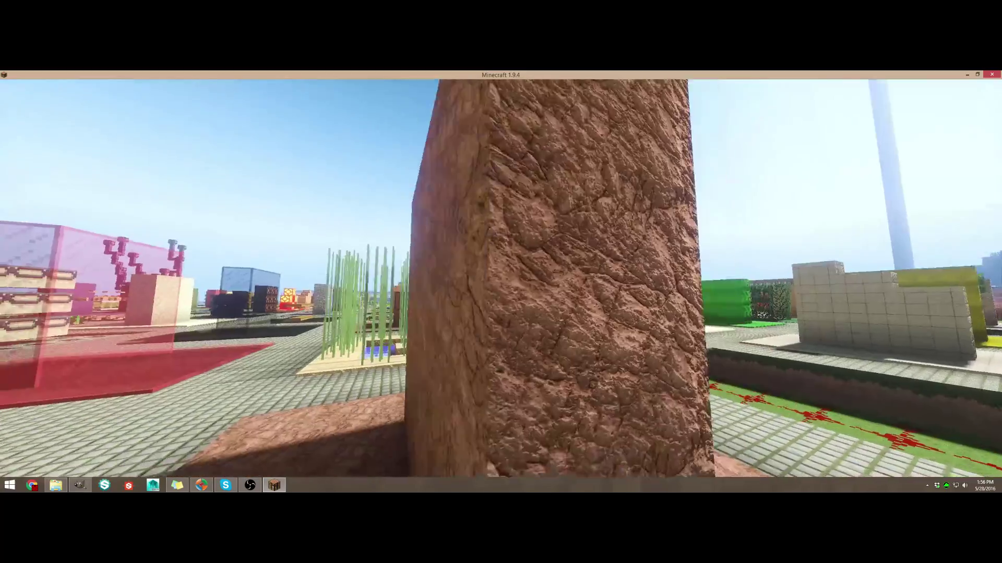
key(a)
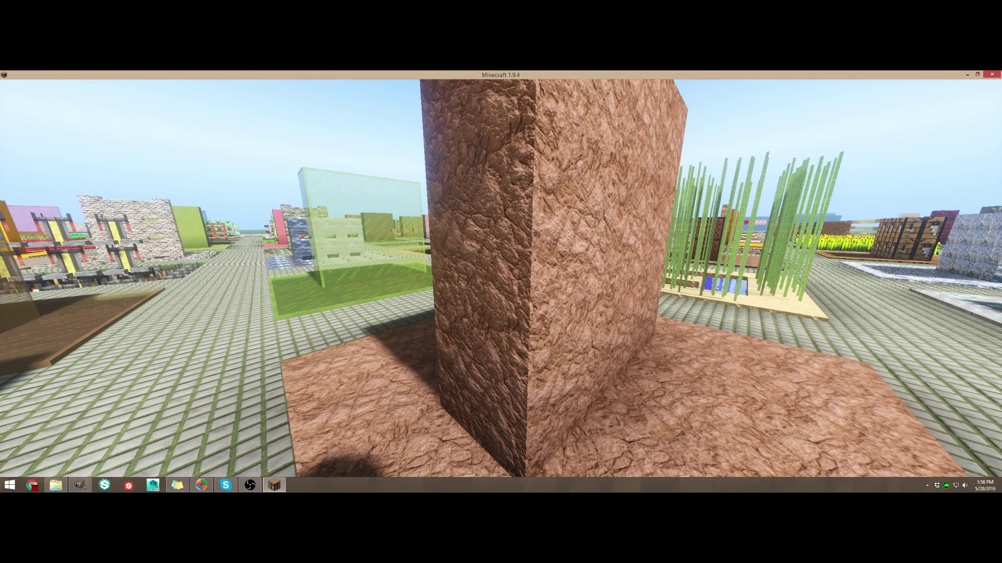
key(a)
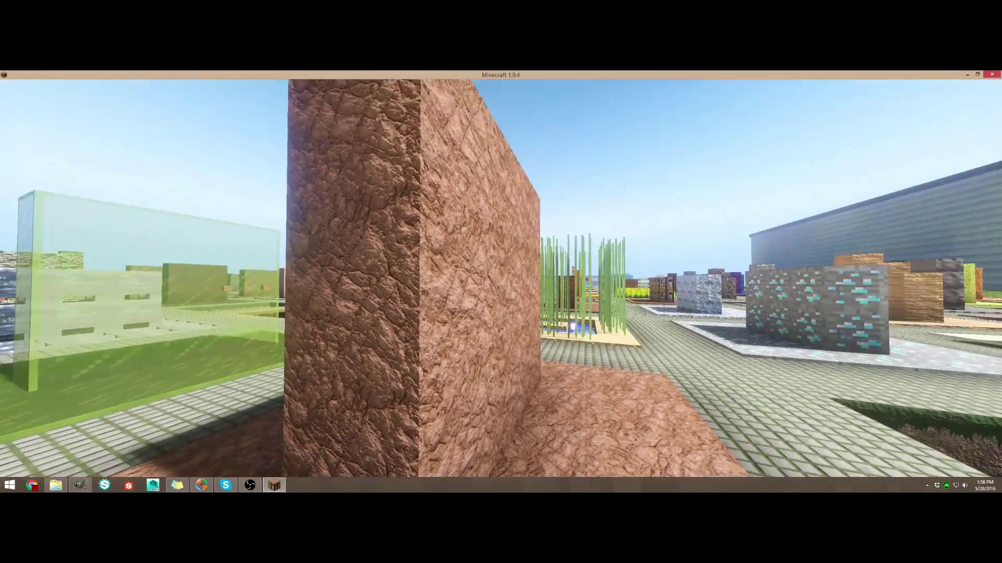
key(d)
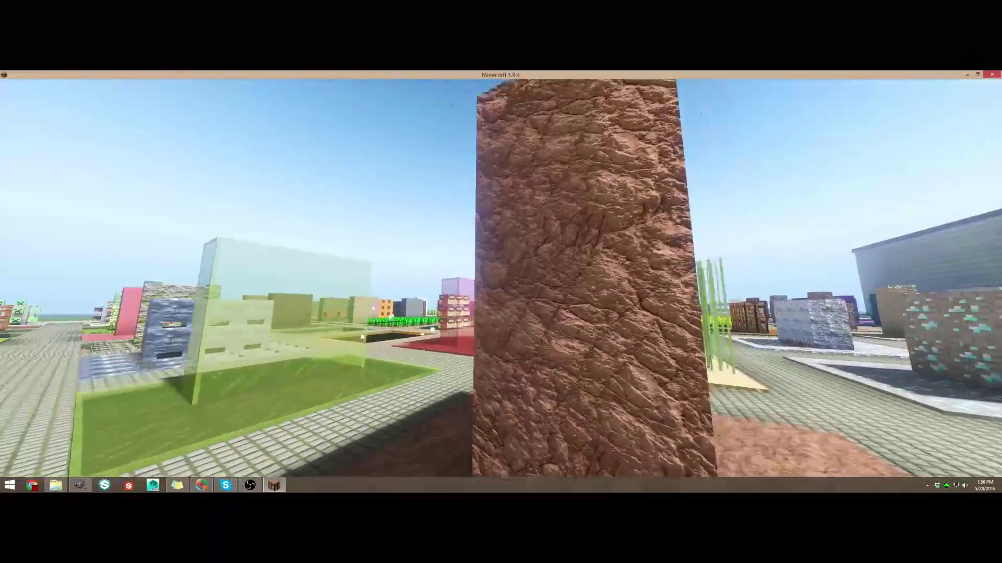
key(s)
key(space)
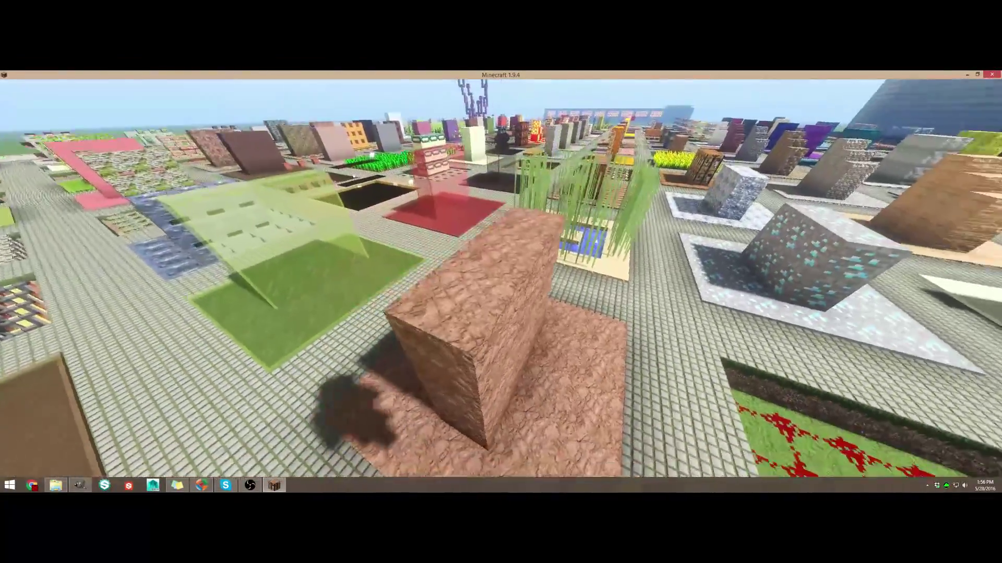
key(w)
key(shift)
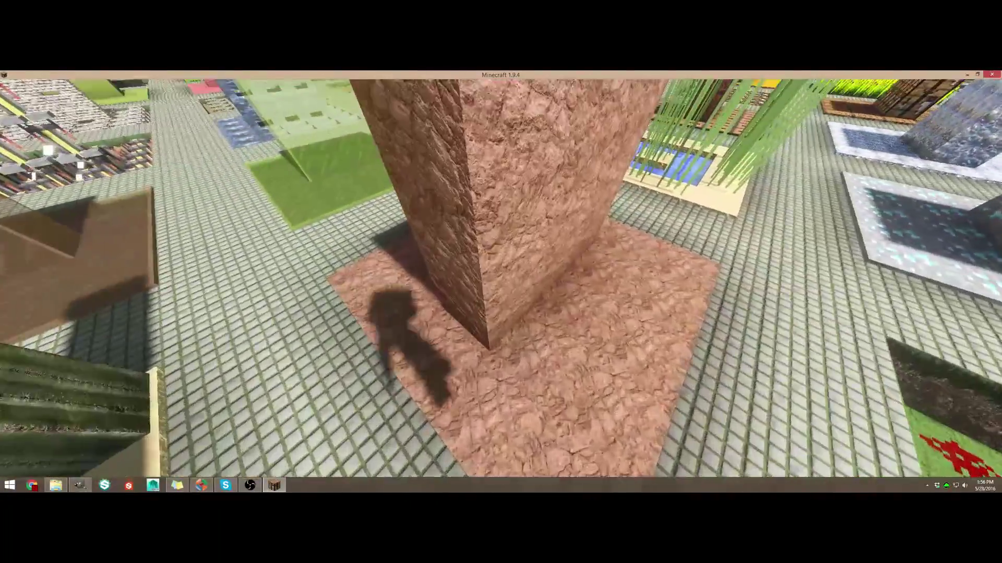
key(a)
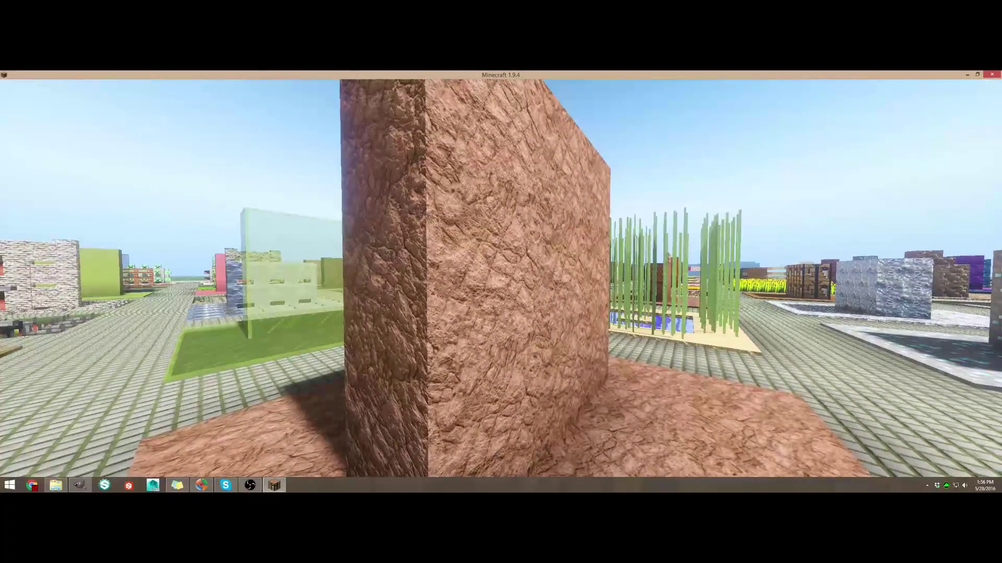
key(a)
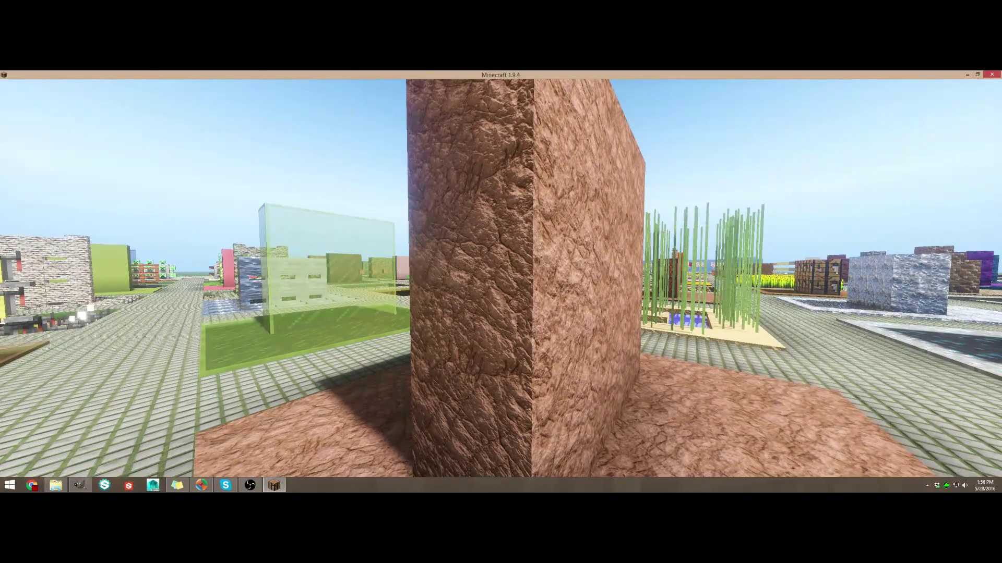
key(w)
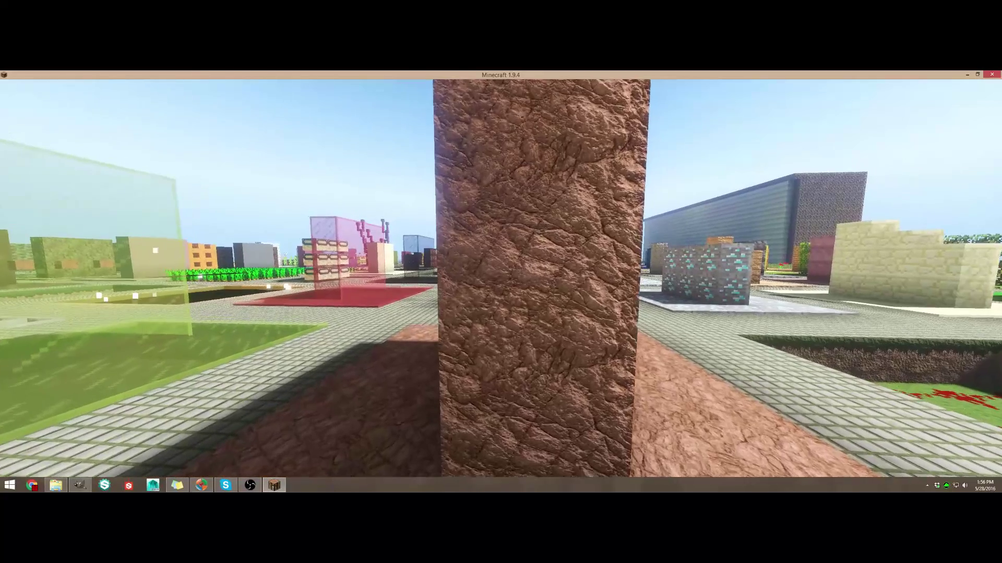
- Select the Continuum 1.2.1 PBR shader pack in Video Settings and return to the game
key(Escape)
click(487, 281)
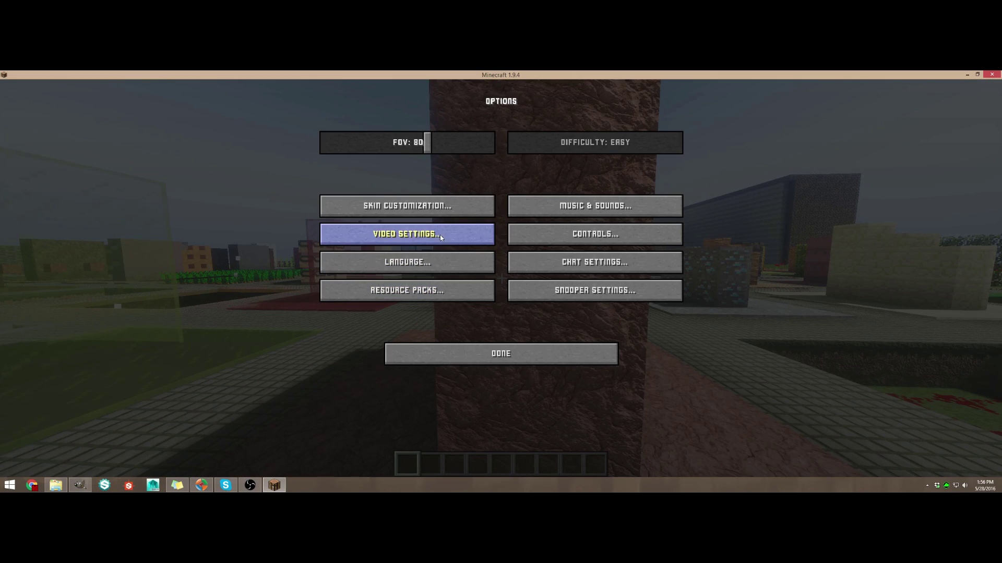
click(484, 238)
click(424, 286)
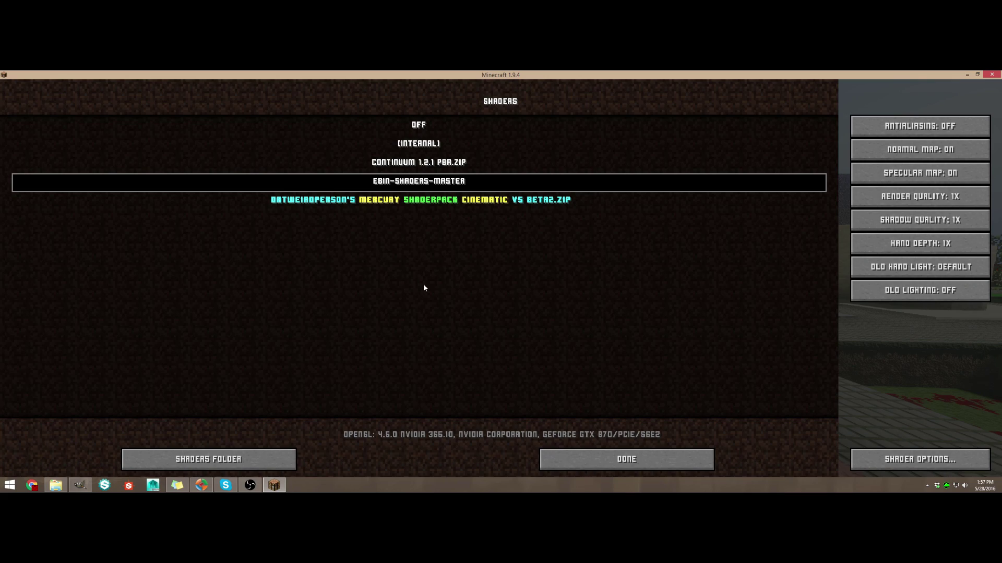
click(548, 157)
key(Escape)
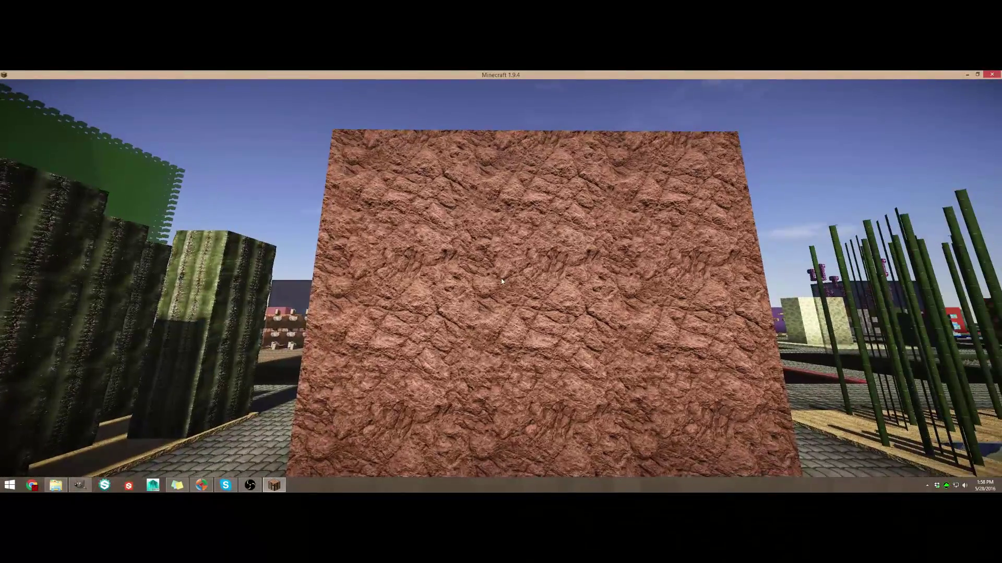
- Confirm the Continuum shader options show Texture Pack Resolution 512, then return to the world
key(Escape)
click(459, 282)
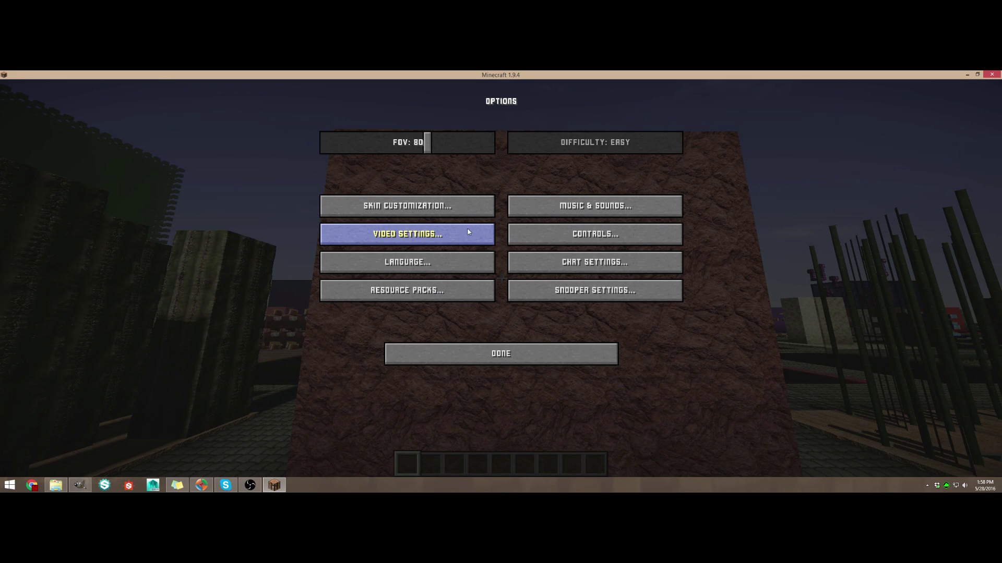
click(412, 231)
click(417, 263)
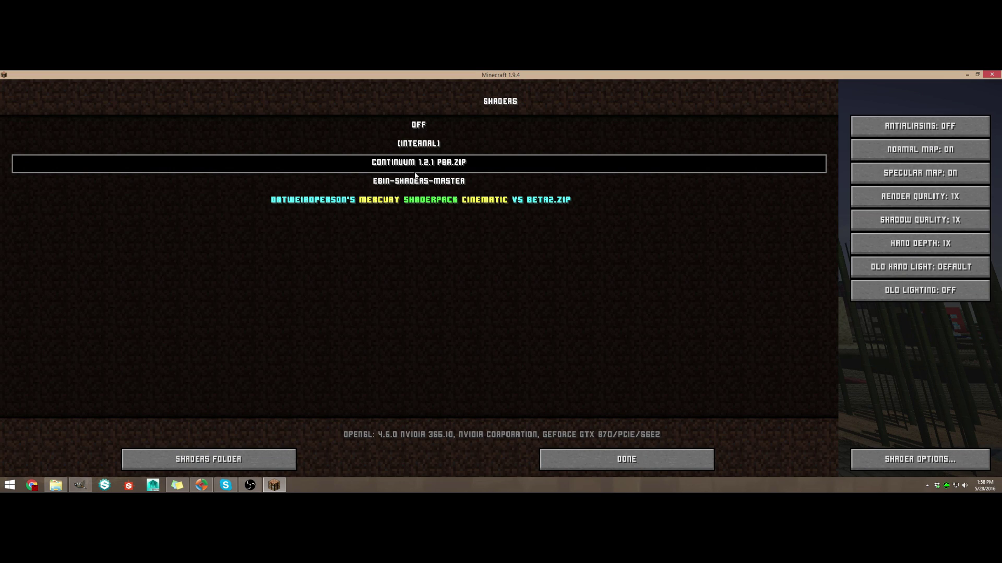
click(920, 460)
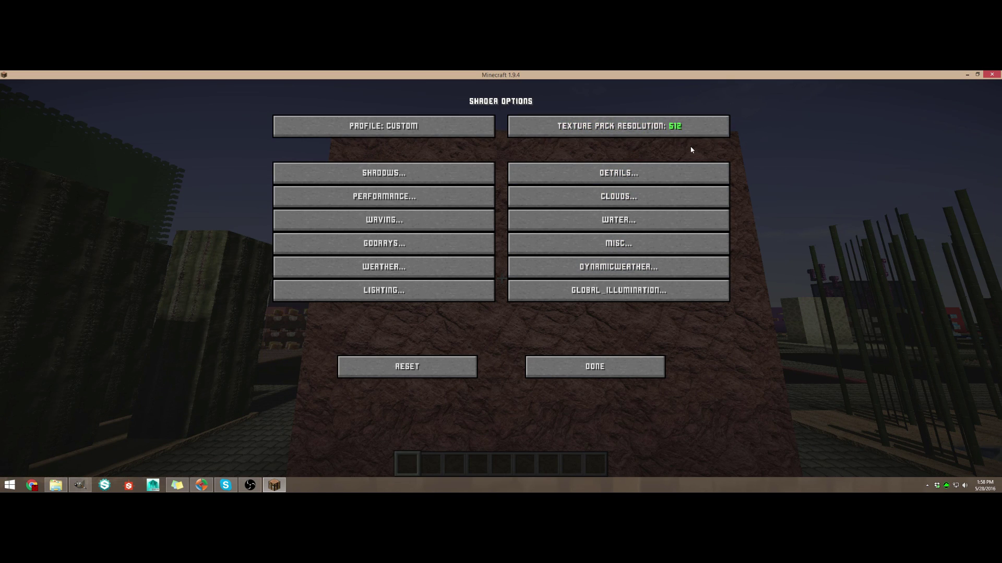
key(Escape)
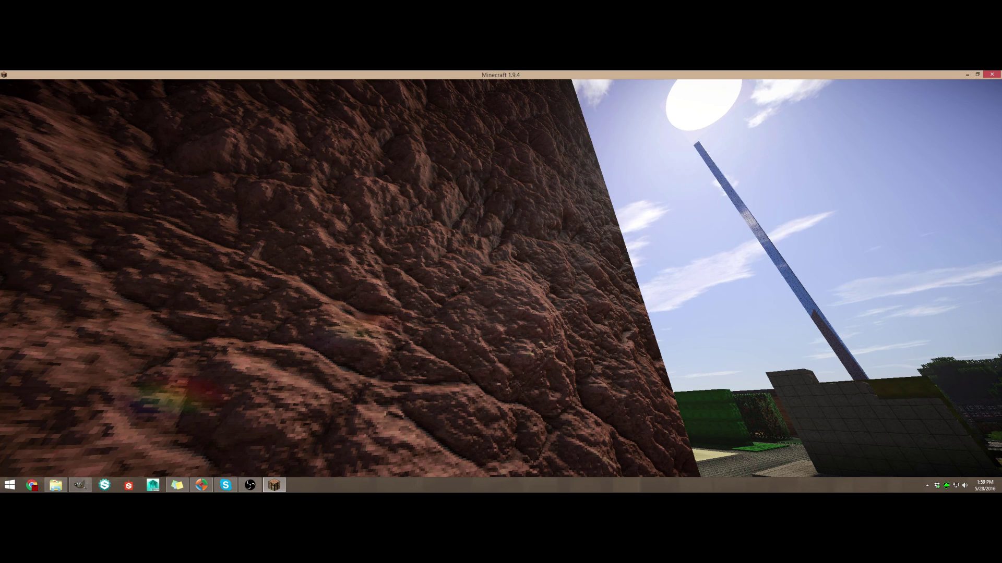
- Open the creative inventory over the rocky clay block view with E
key(e)
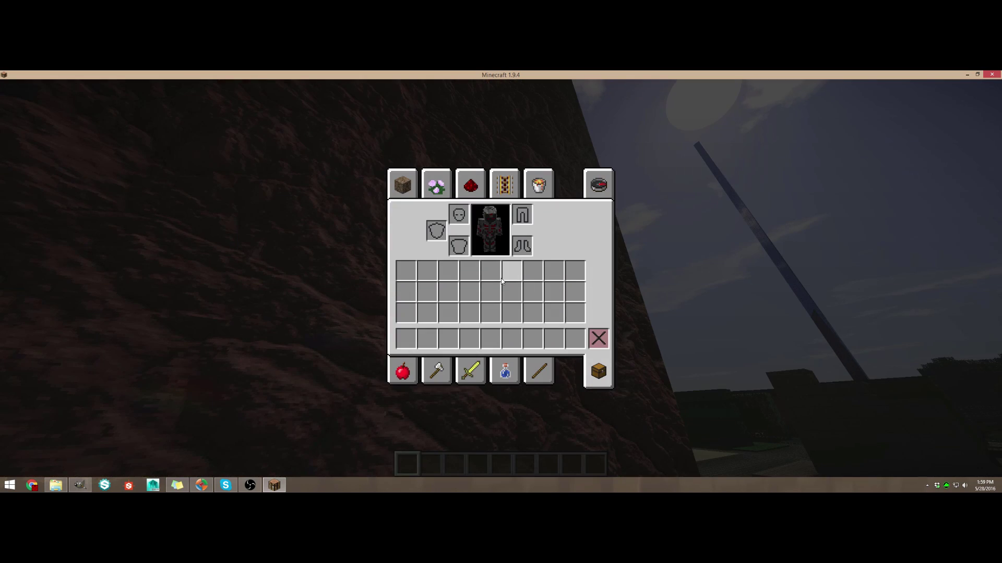